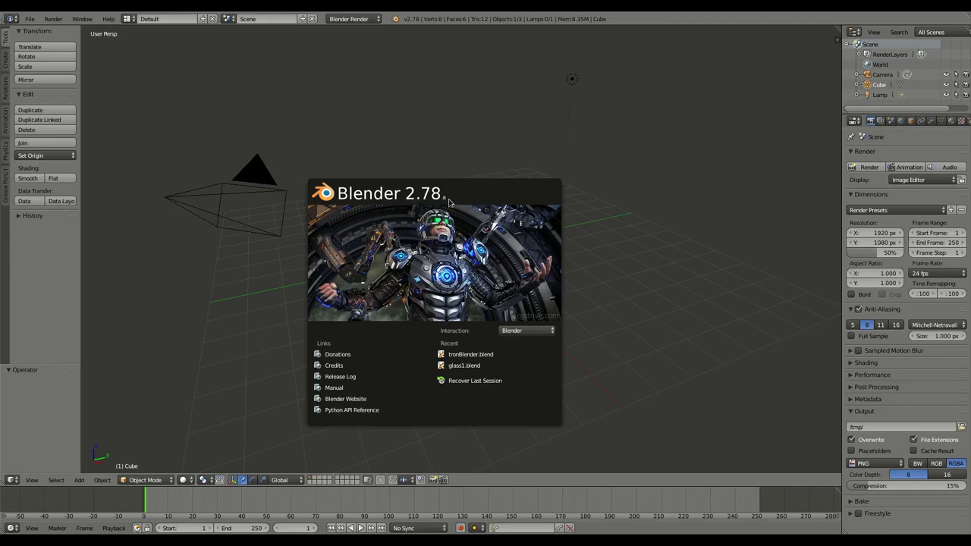
Step: Snap the camera to a straight-on front view of the cube and render a test image
click(451, 203)
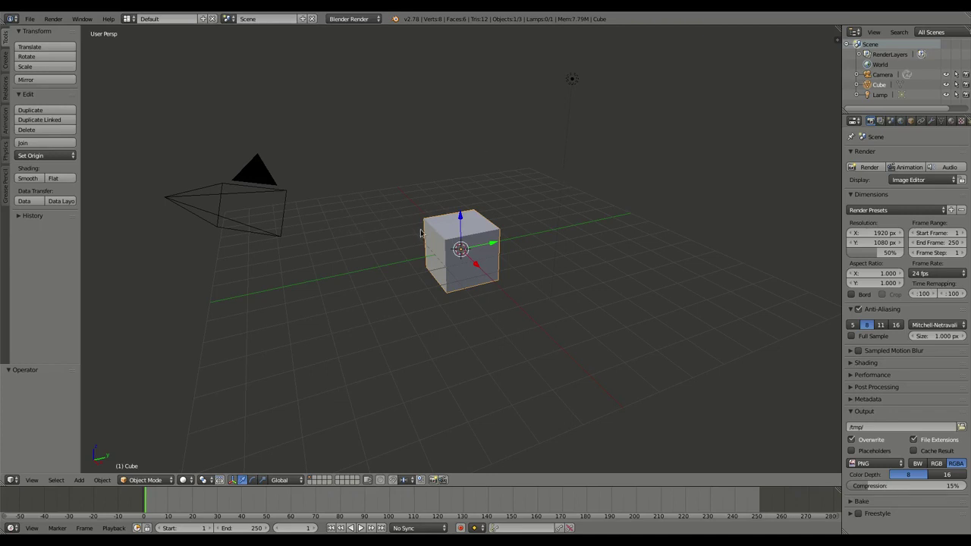
key(KP_1)
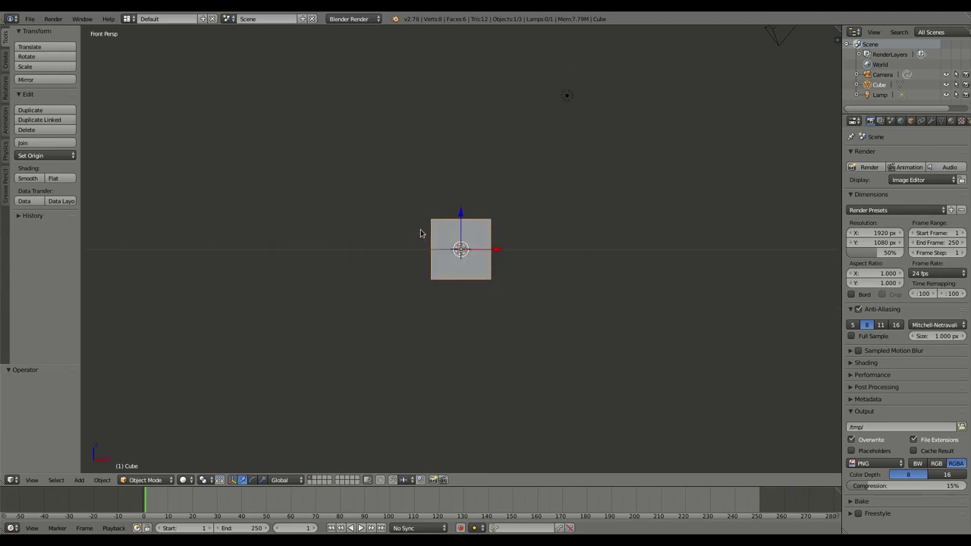
key(ctrl+alt+KP_0)
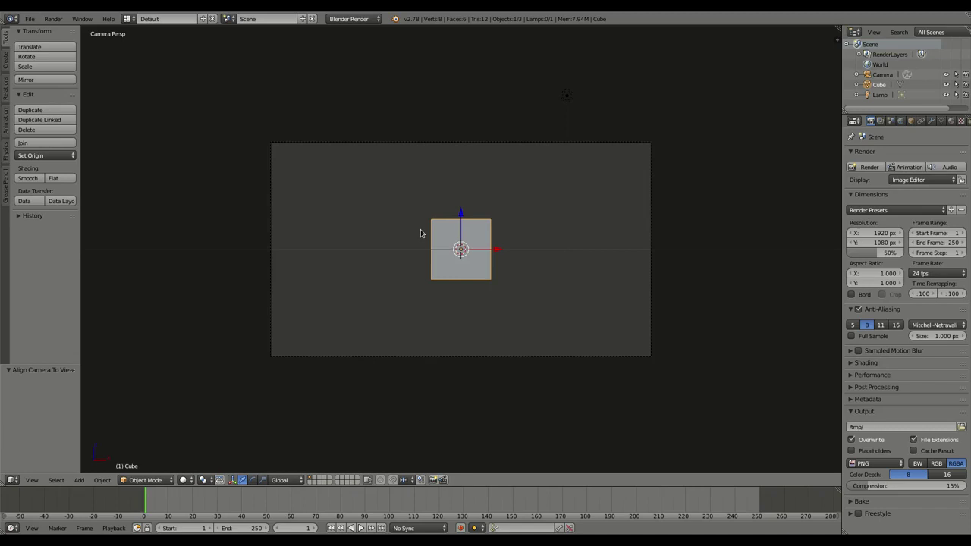
key(F12)
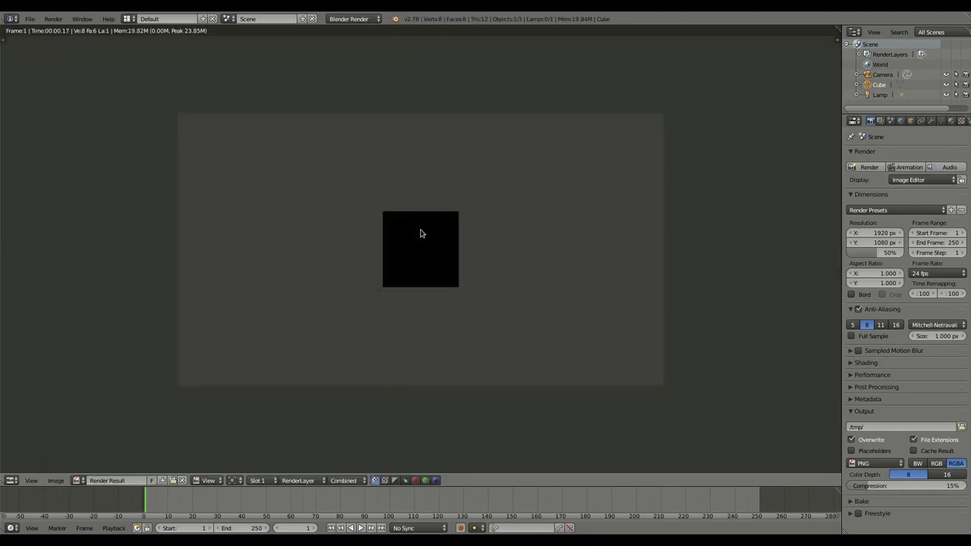
key(Escape)
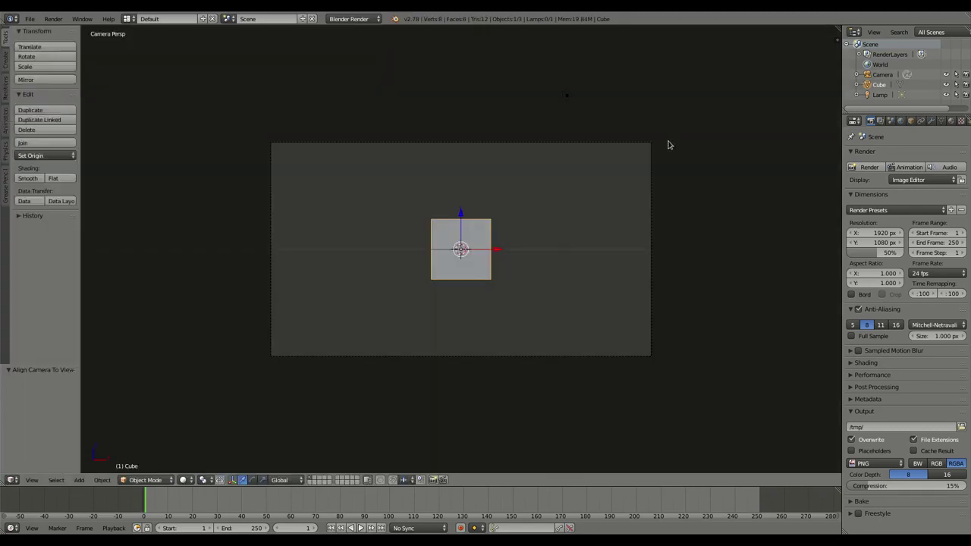
Step: Enable Multiply ambient occlusion and environment lighting in the World settings, then re-render
click(900, 121)
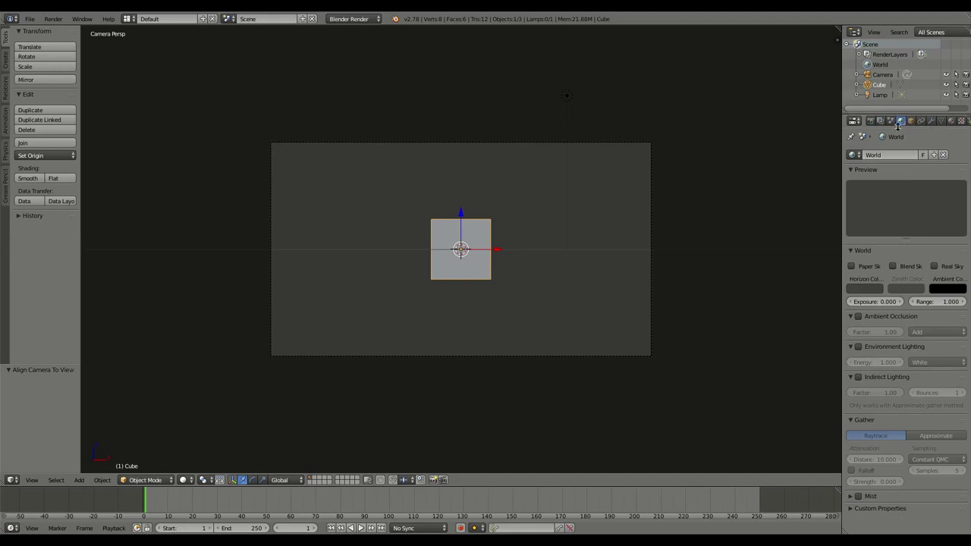
click(858, 316)
click(919, 333)
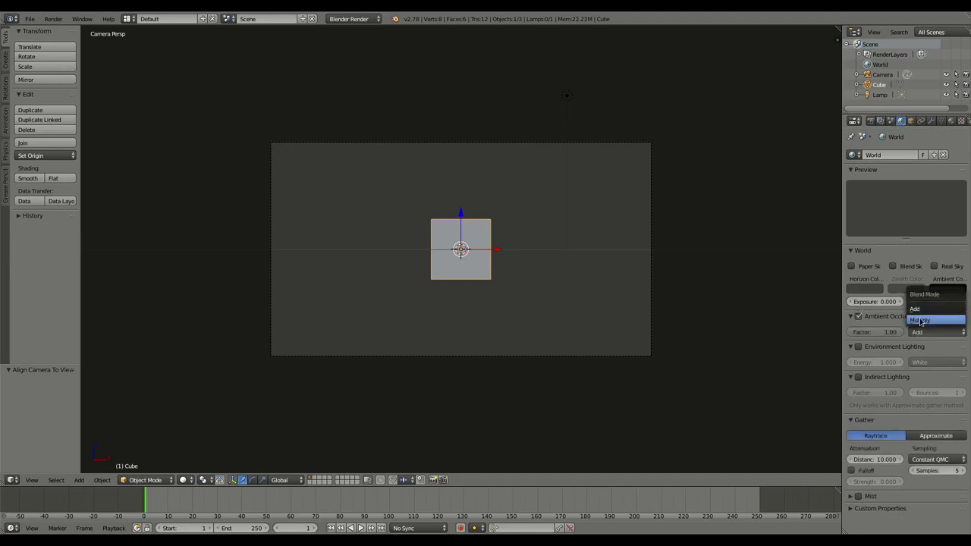
click(858, 347)
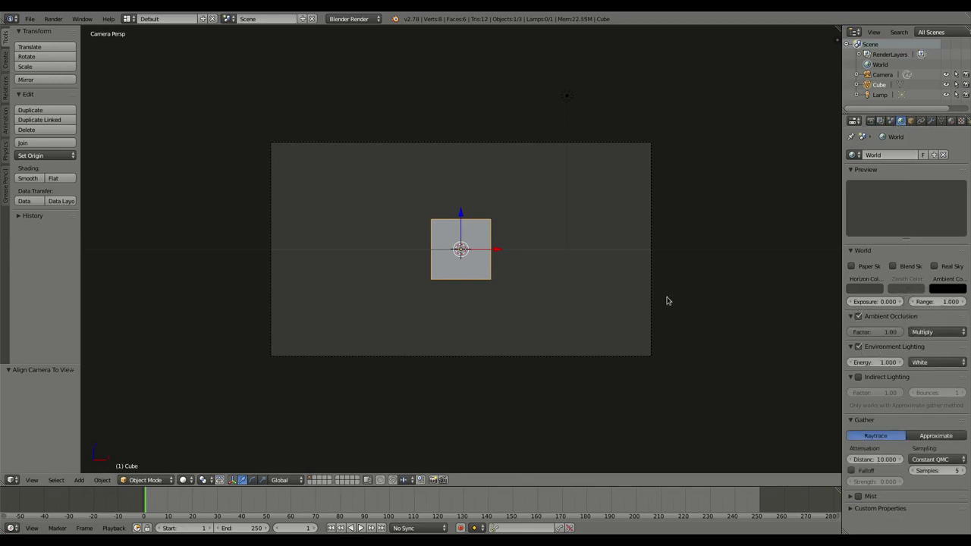
key(F12)
key(Escape)
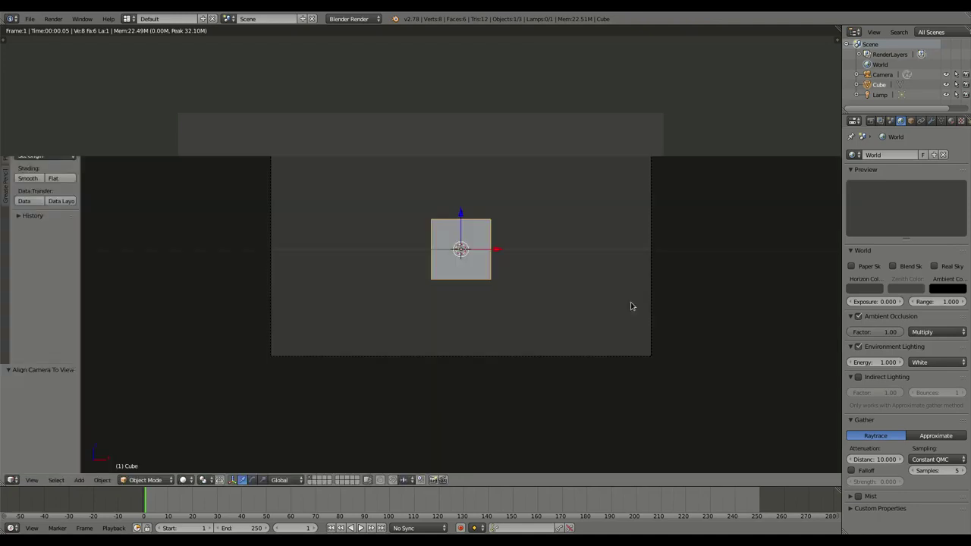
Step: Delete the default cube and add a Suzanne monkey head by searching 'monk'
key(x)
click(503, 286)
key(space)
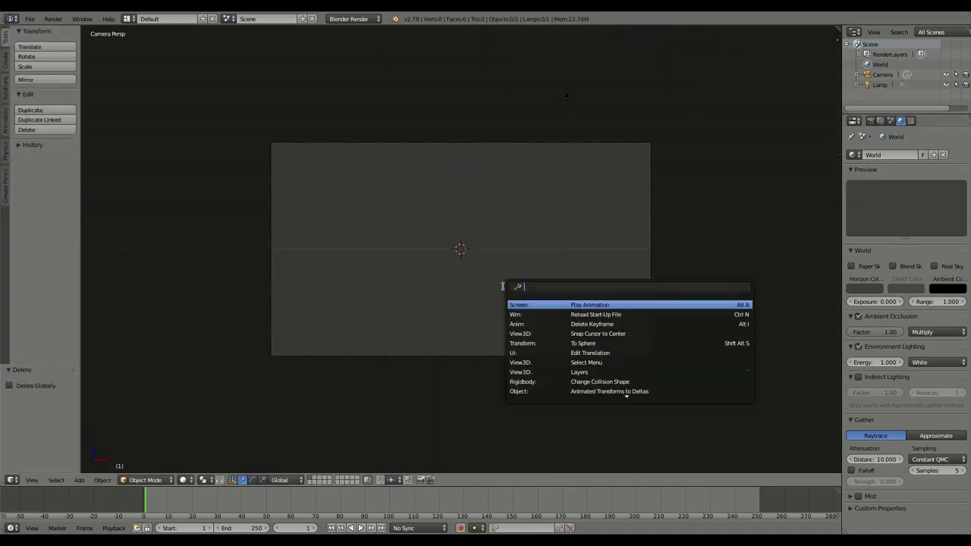
text(mo)
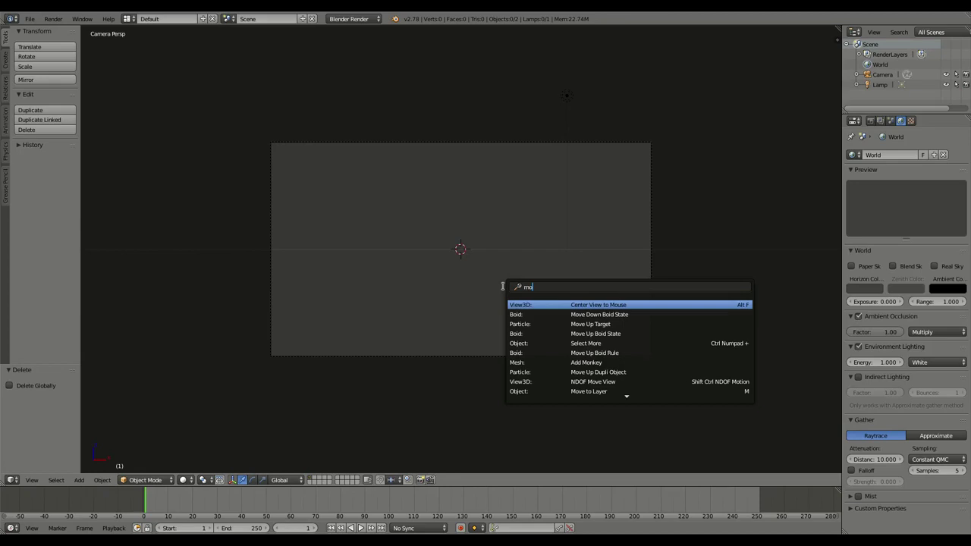
text(nk)
key(Return)
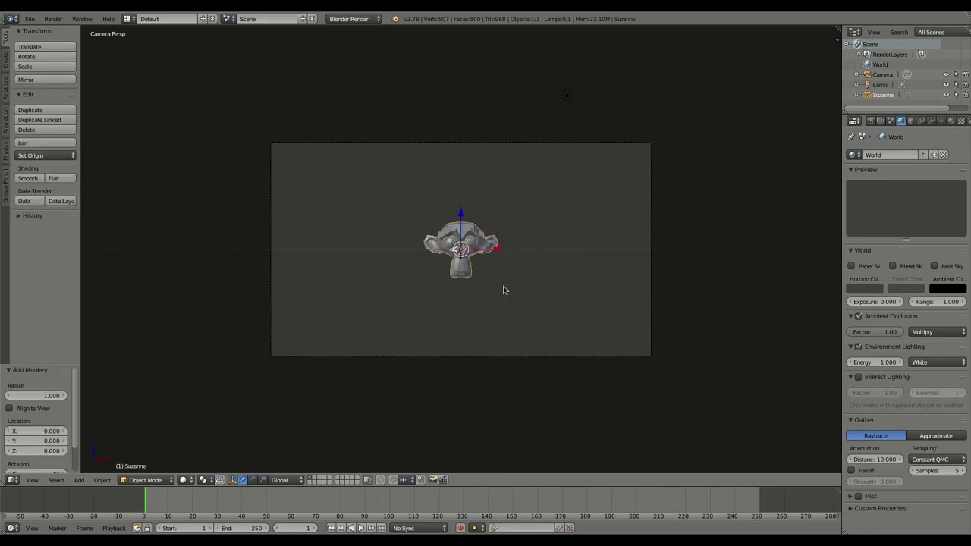
Step: Shade the monkey smooth and add a Subdivision Surface modifier
click(28, 179)
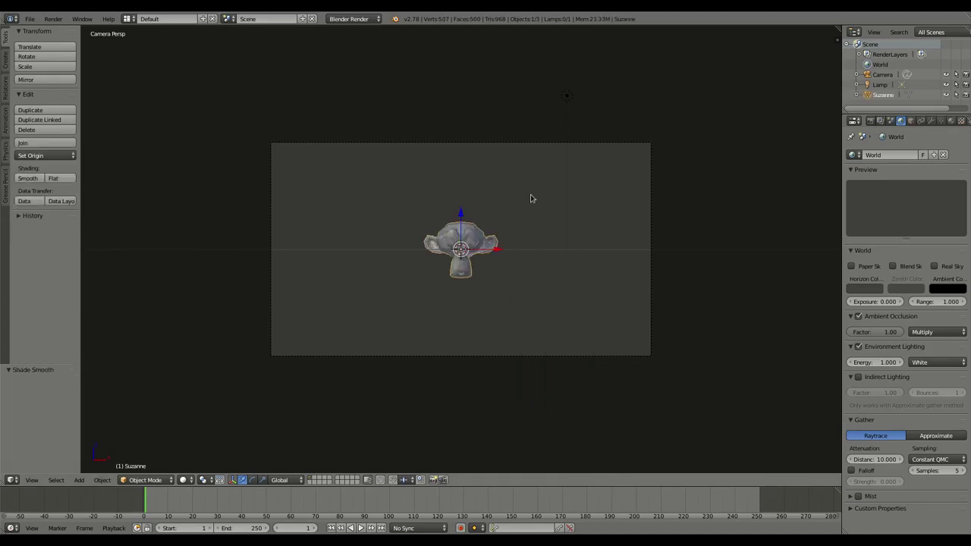
click(931, 121)
click(902, 155)
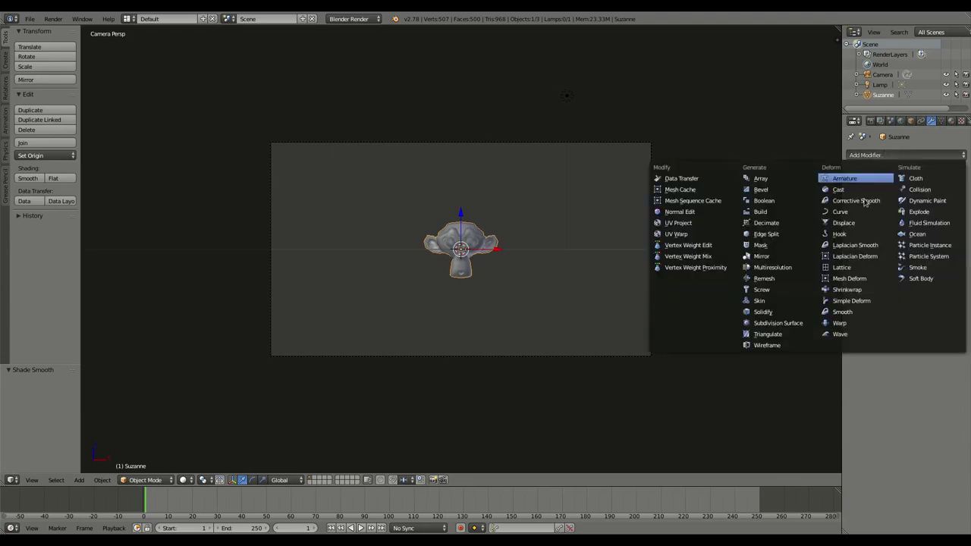
click(770, 327)
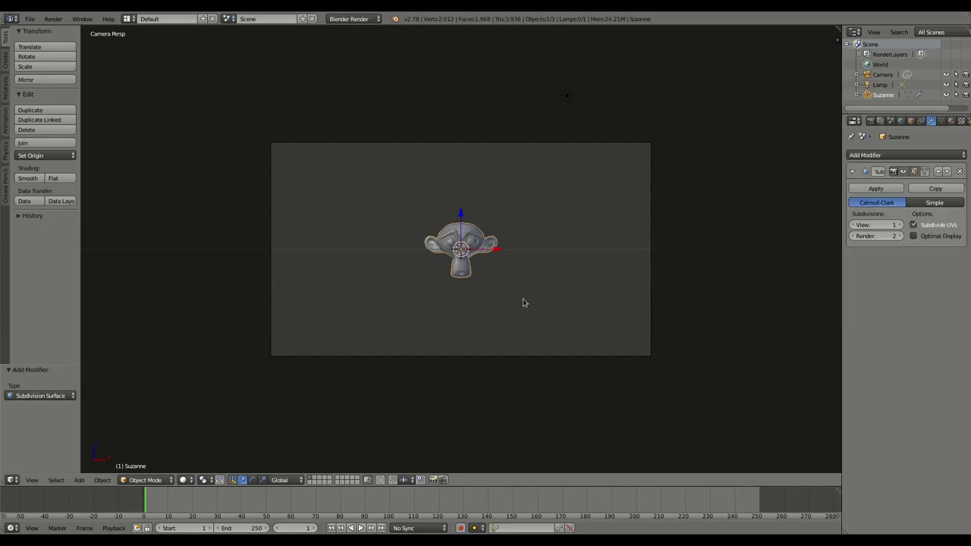
Step: Give Suzanne a new material with a magenta diffuse colour and re-render to check it
key(F12)
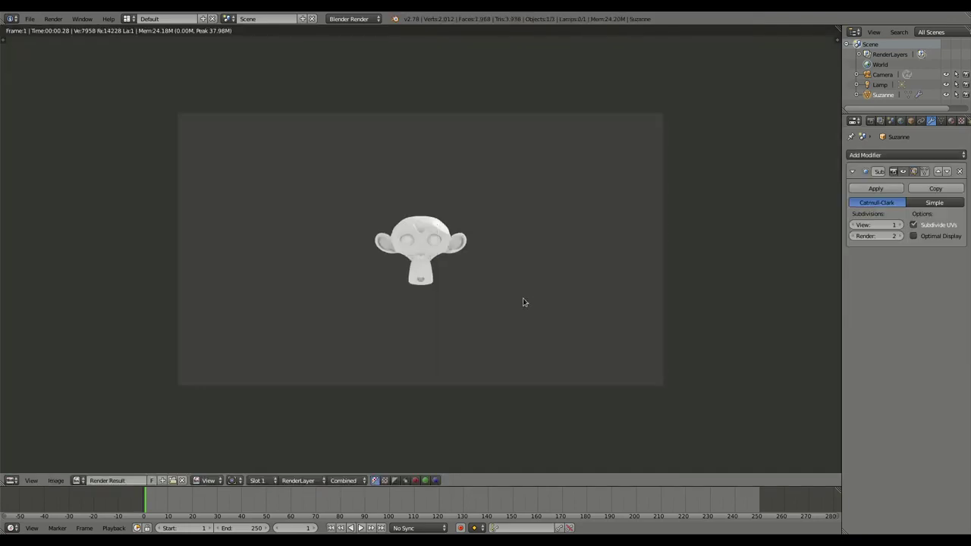
click(951, 121)
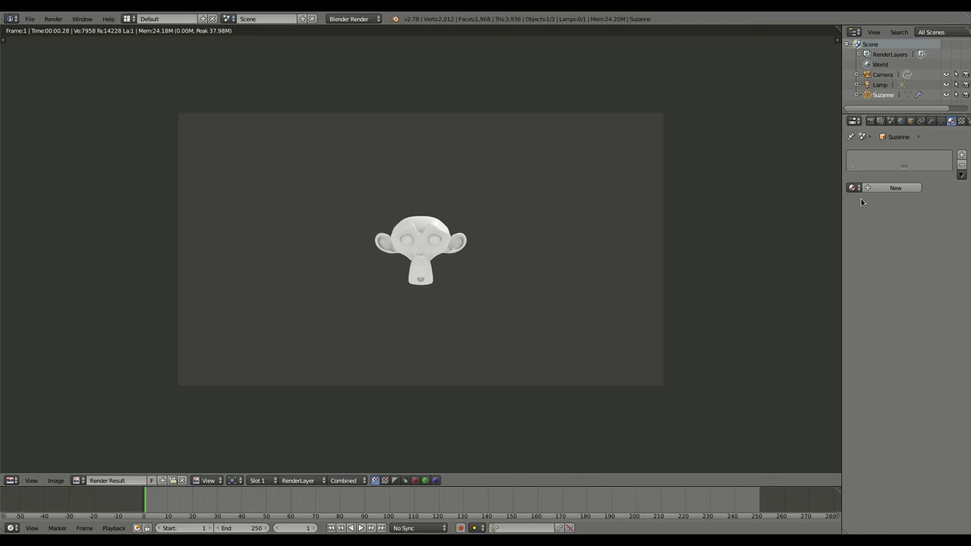
click(880, 190)
click(872, 312)
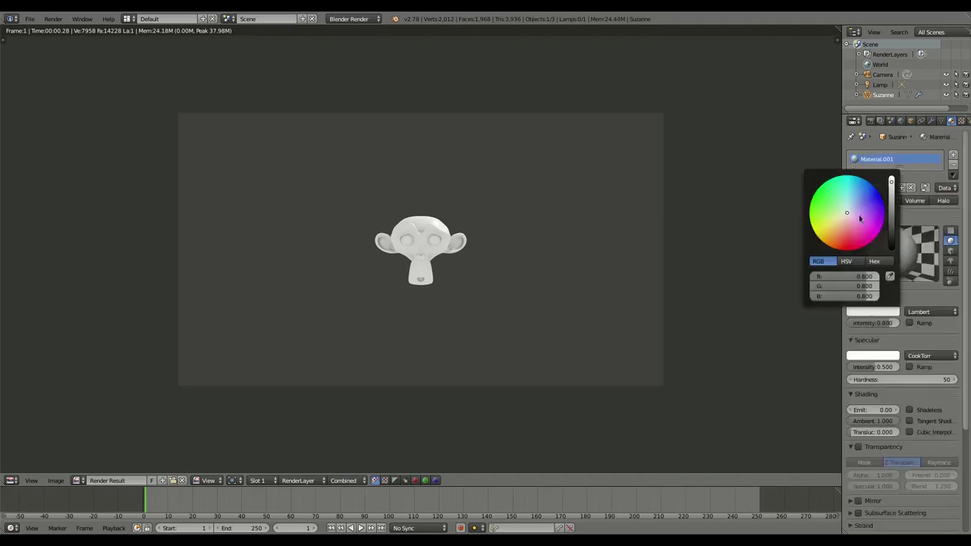
drag(848, 215, 871, 233)
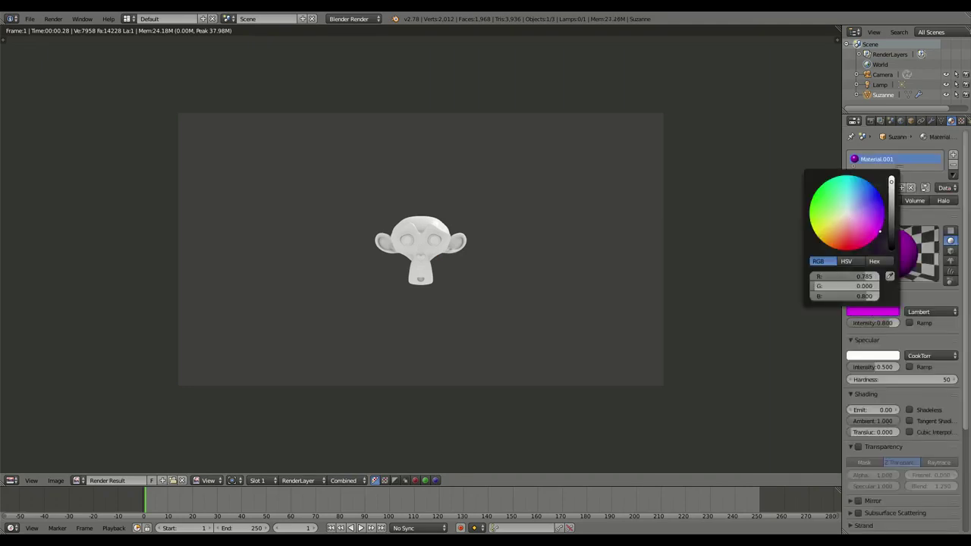
key(F12)
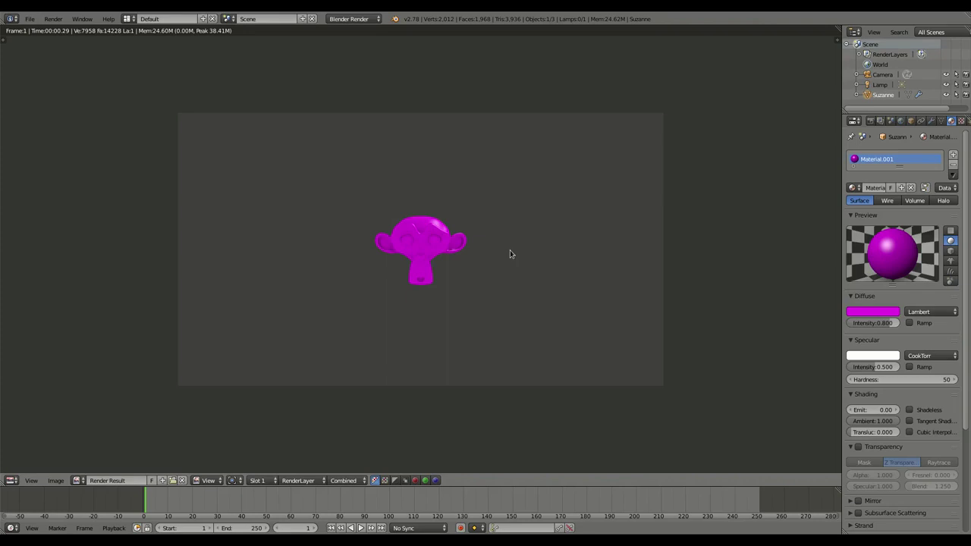
Step: Switch the render Shading panel's Alpha setting from Sky to Transparent
click(901, 121)
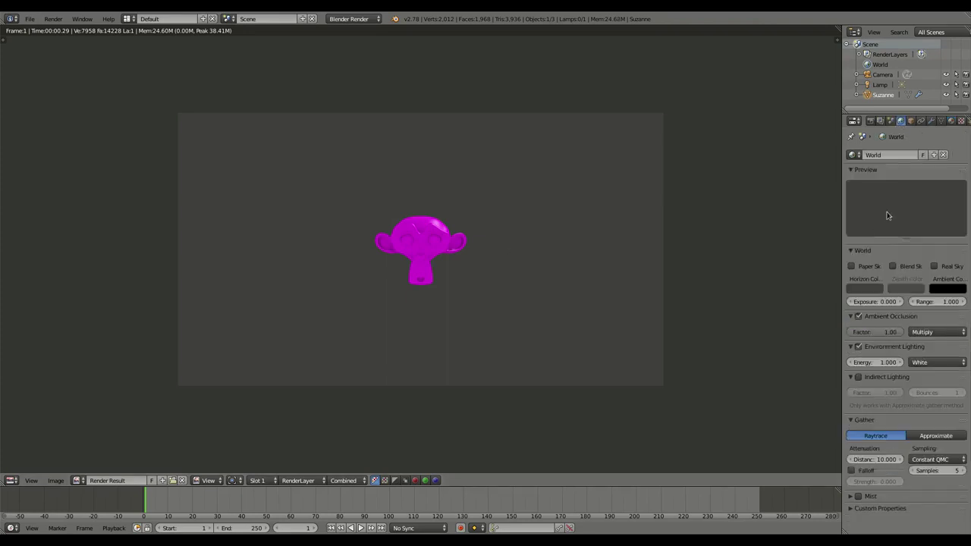
click(340, 20)
click(361, 25)
click(871, 122)
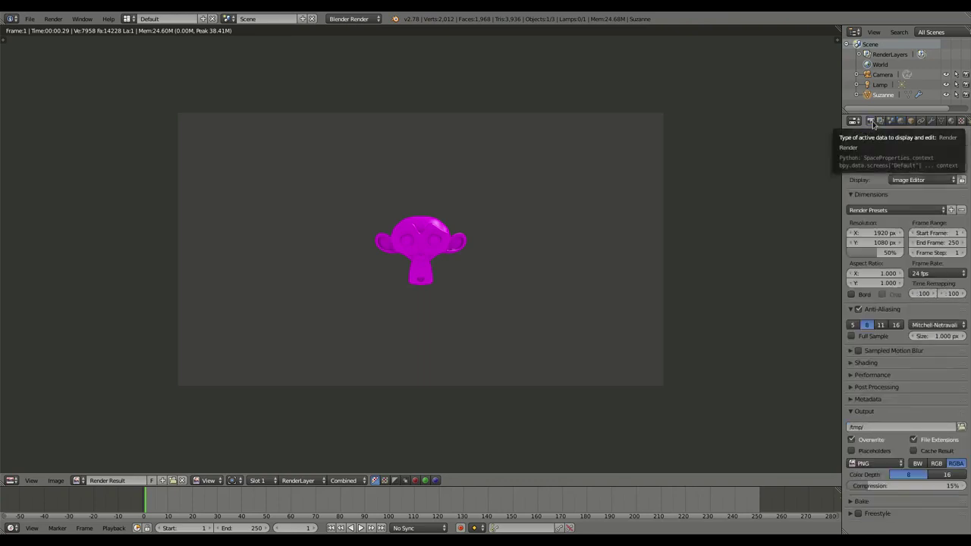
click(850, 367)
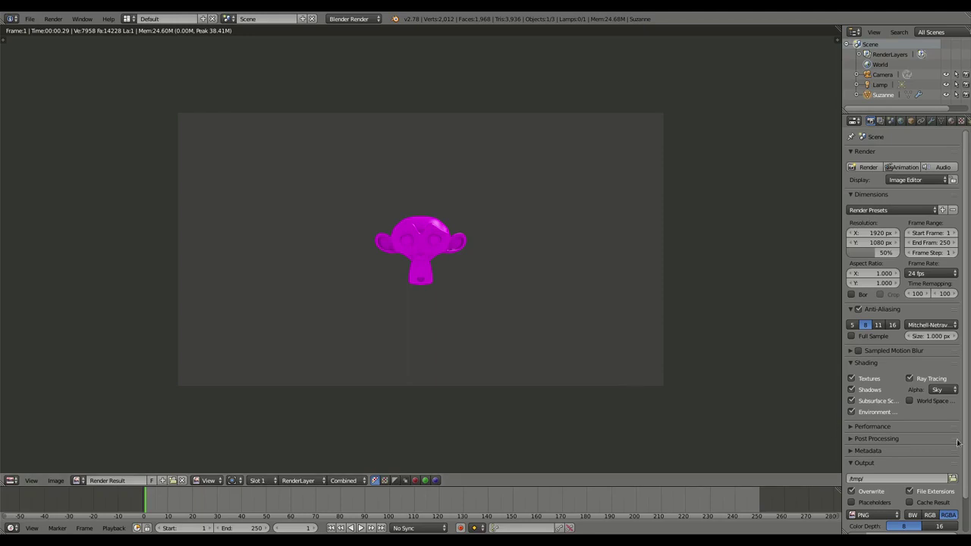
click(943, 391)
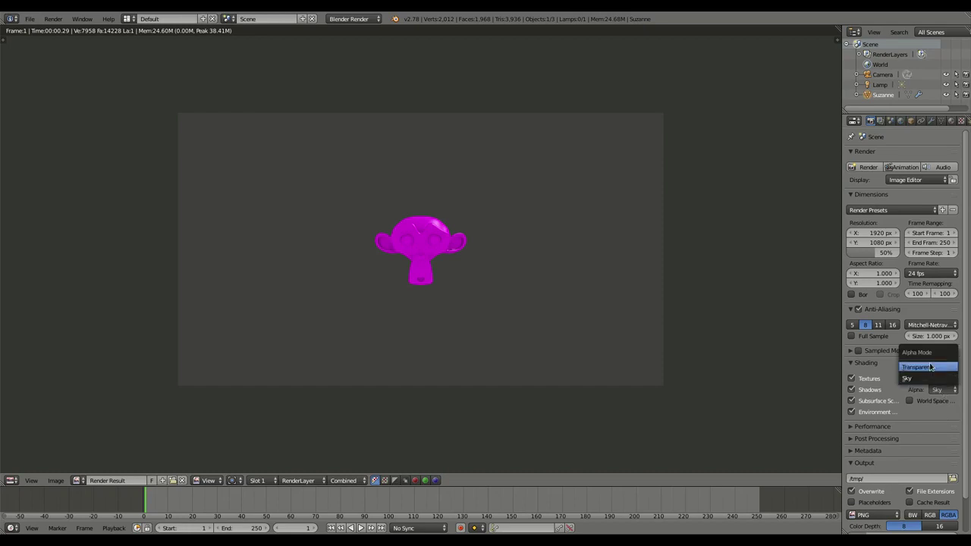
click(921, 367)
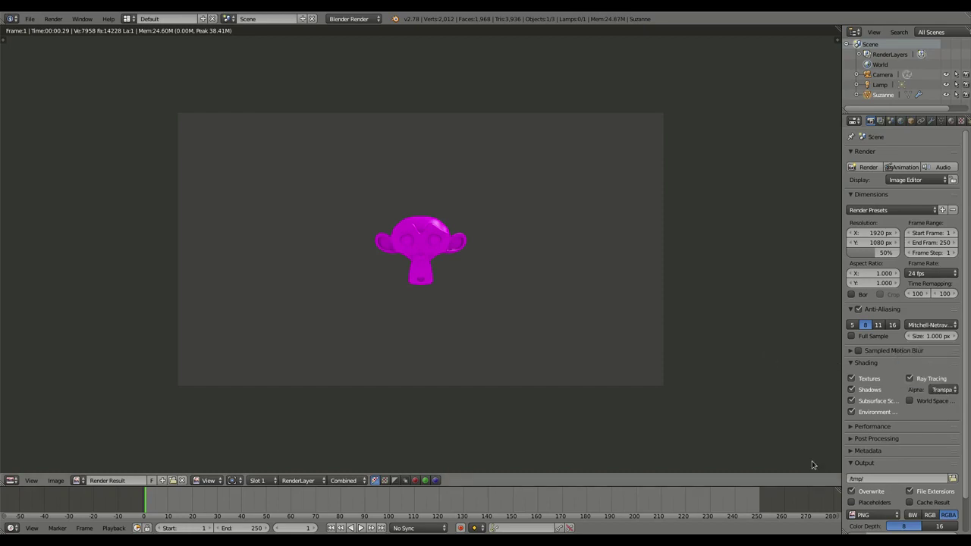
scroll(886, 489, down, 2)
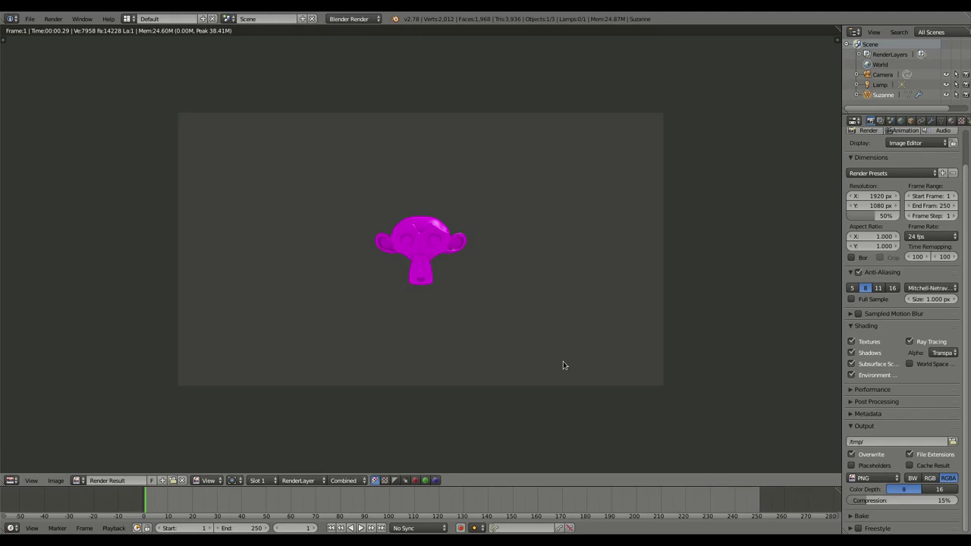
Step: Set the render Resolution percentage to 100% and re-render the monkey over transparency
key(F12)
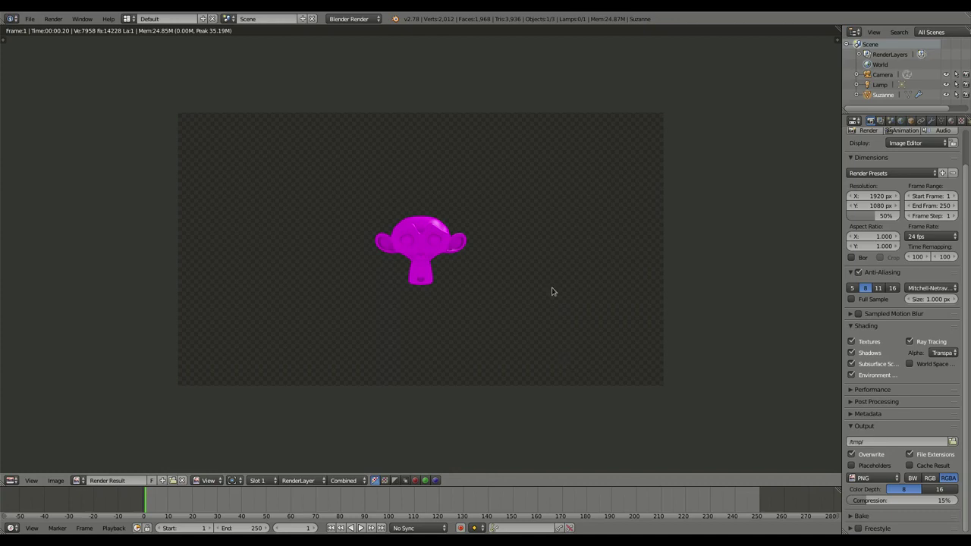
scroll(551, 291, up, 6)
scroll(638, 333, down, 4)
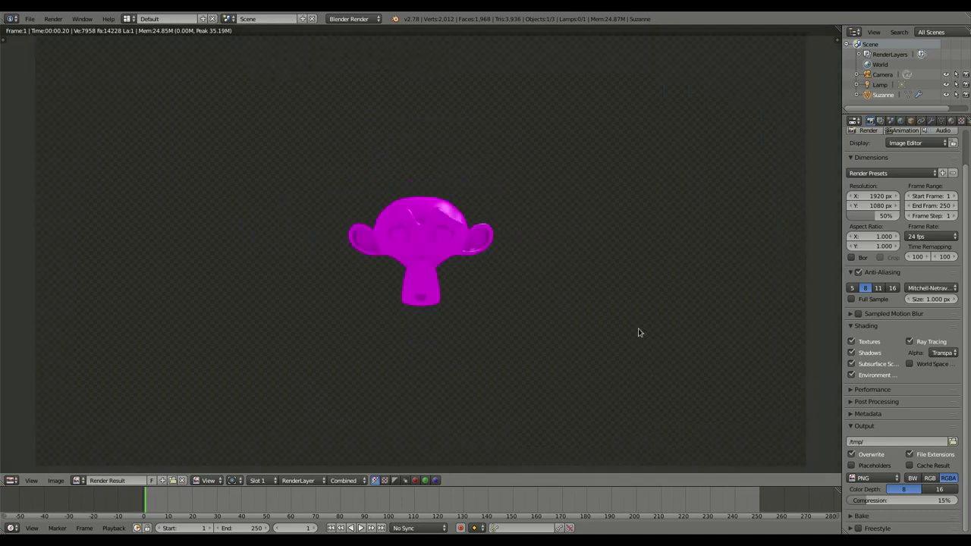
scroll(638, 332, down, 2)
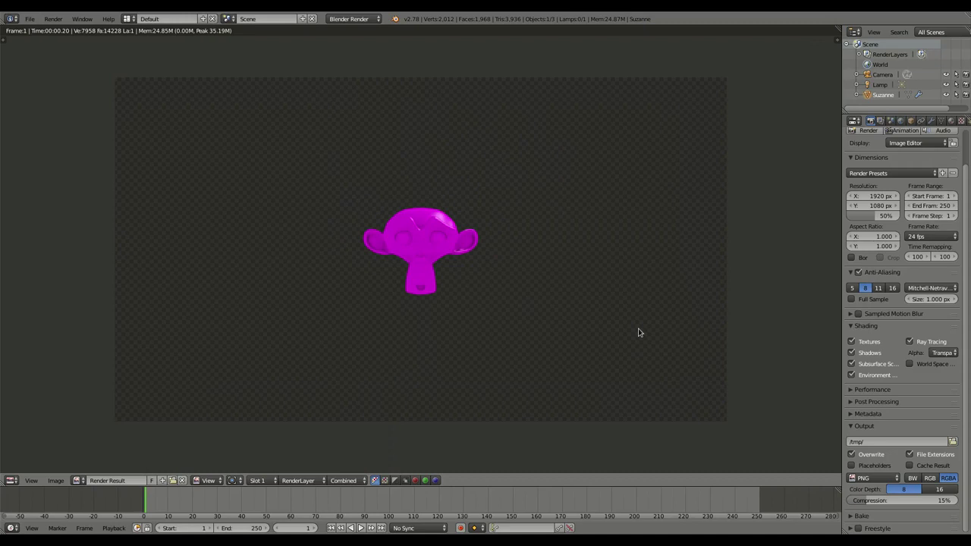
click(872, 215)
text(100)
key(Return)
key(F12)
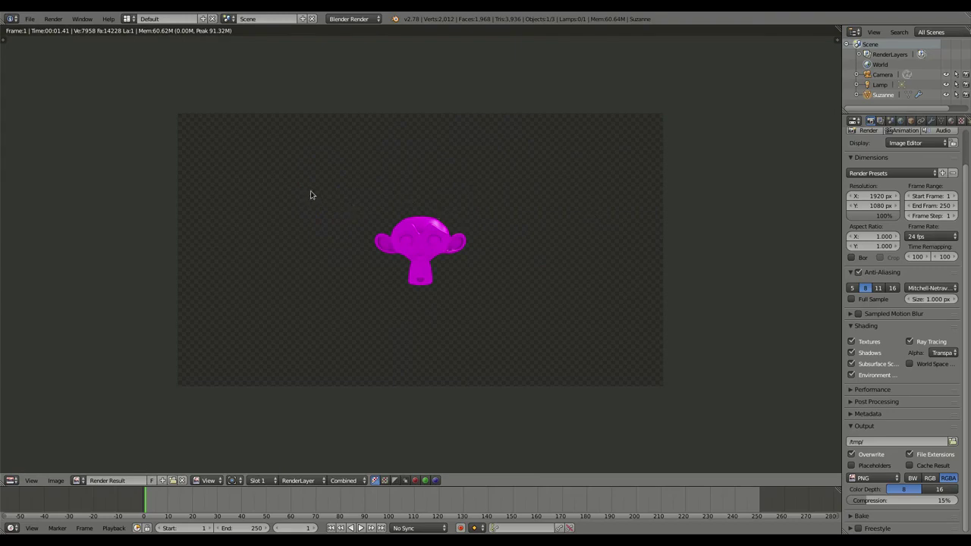
key(F3)
key(Escape)
Step: Switch to the Compositing layout, enable Use Nodes and Backdrop, and spread Render Layers and Composite apart
click(127, 19)
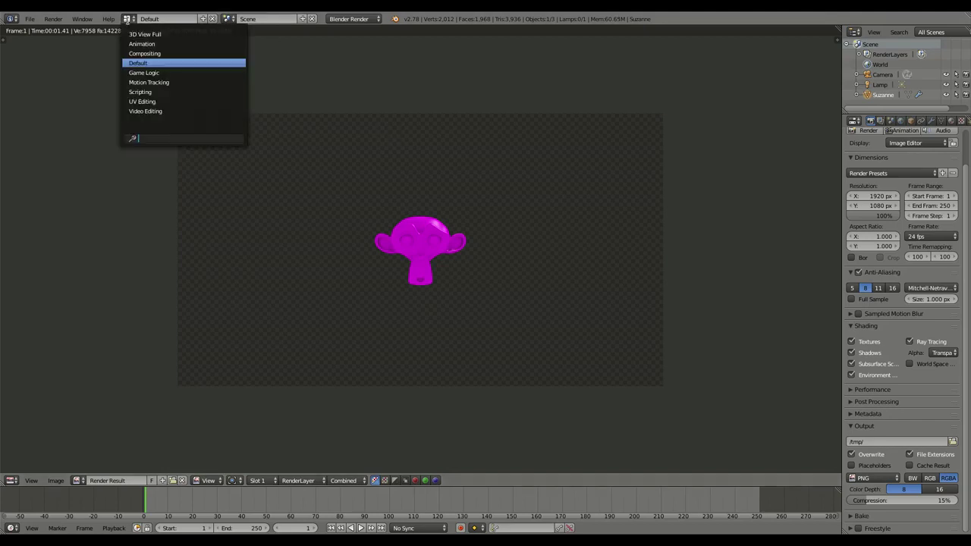
click(139, 55)
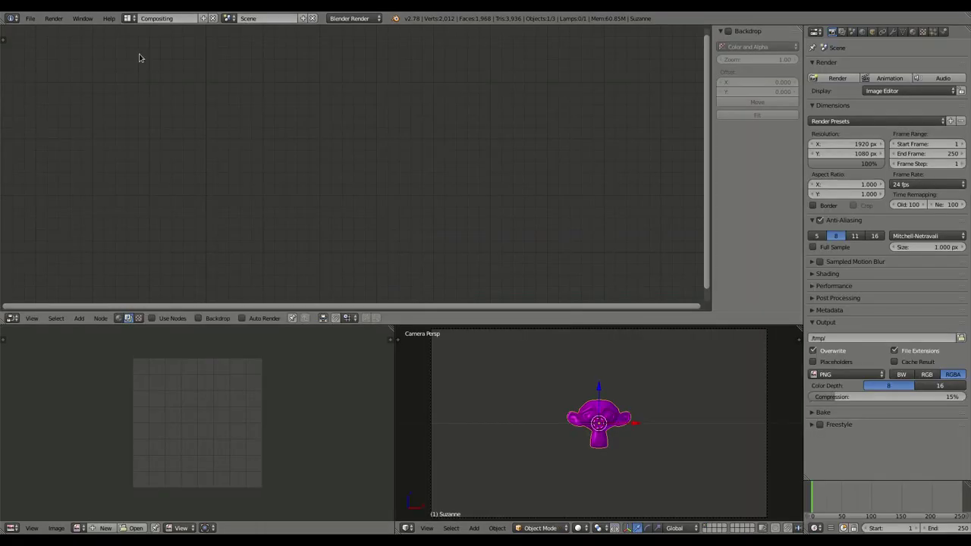
click(152, 318)
click(206, 321)
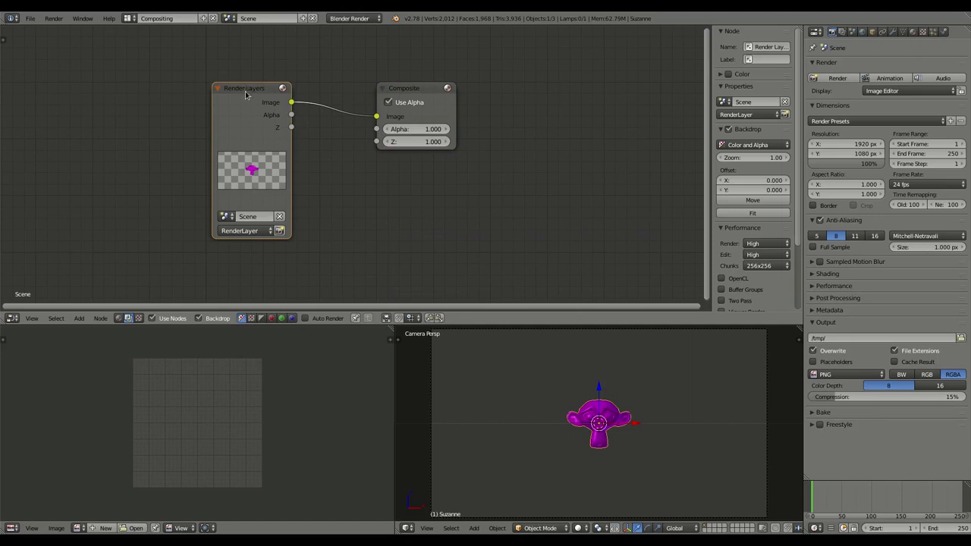
drag(246, 89, 59, 51)
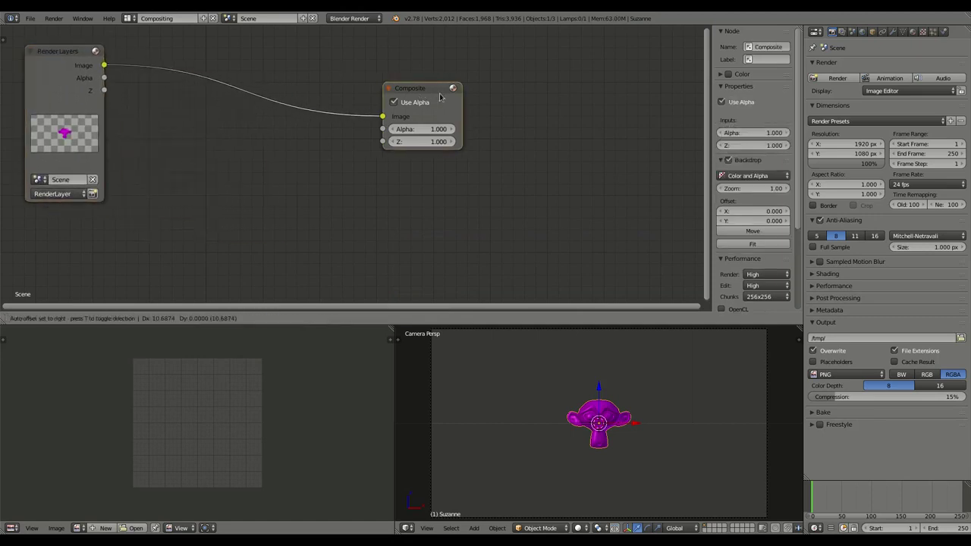
drag(437, 105, 653, 92)
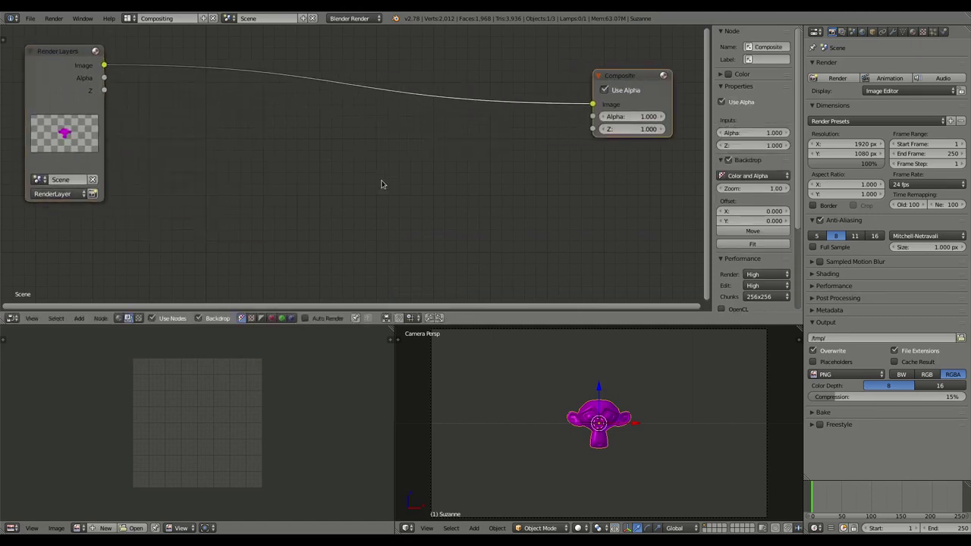
Step: Add a Viewer node fed by the Render Layers Image output and shrink the backdrop
key(shift+a)
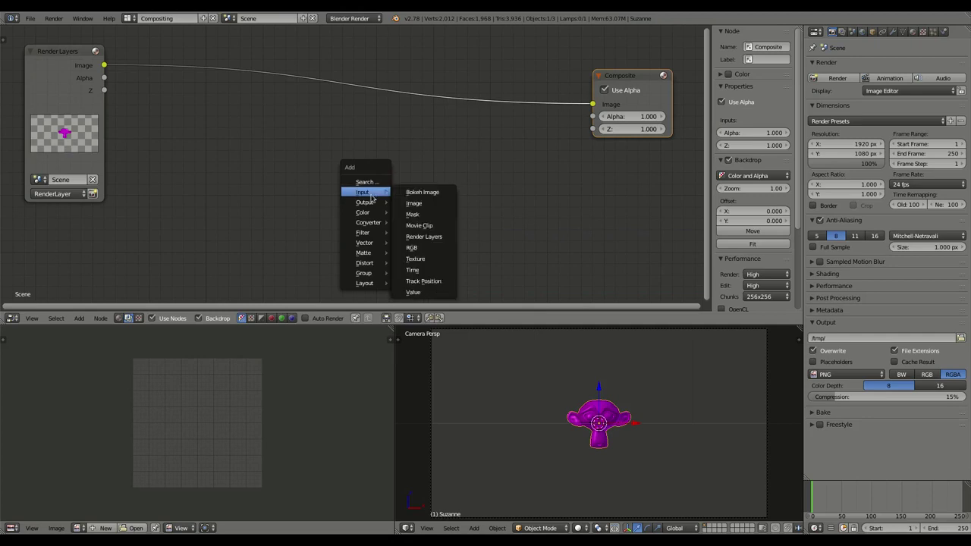
mouse_move(364, 202)
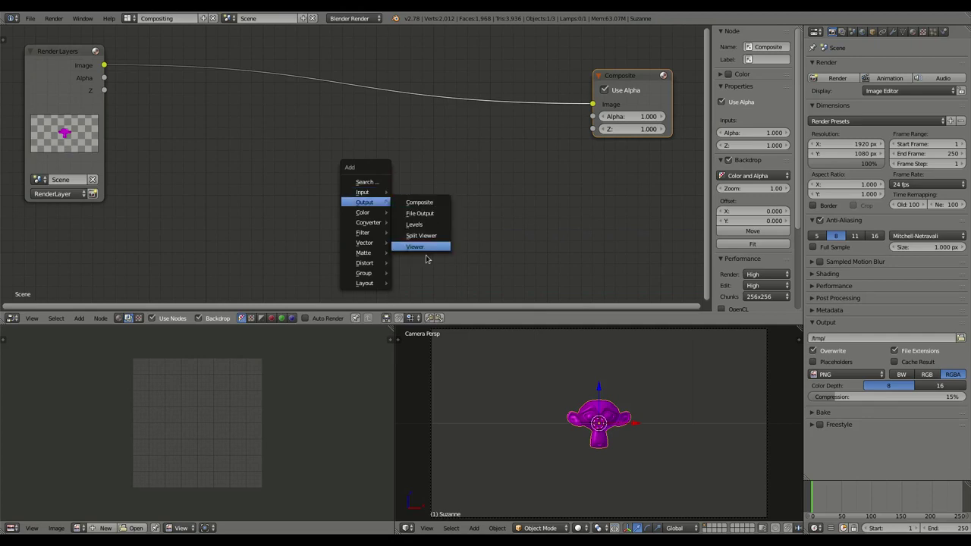
click(416, 247)
click(645, 163)
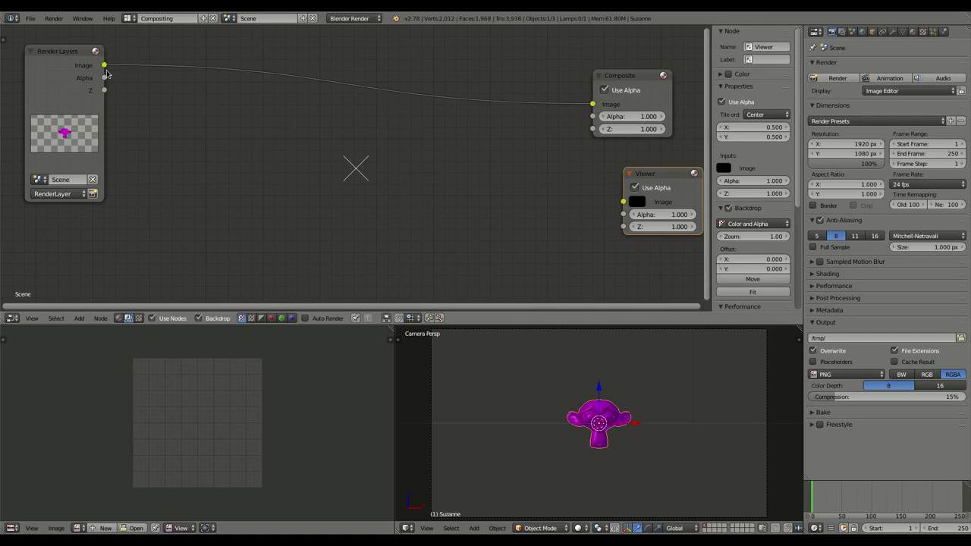
drag(104, 65, 623, 202)
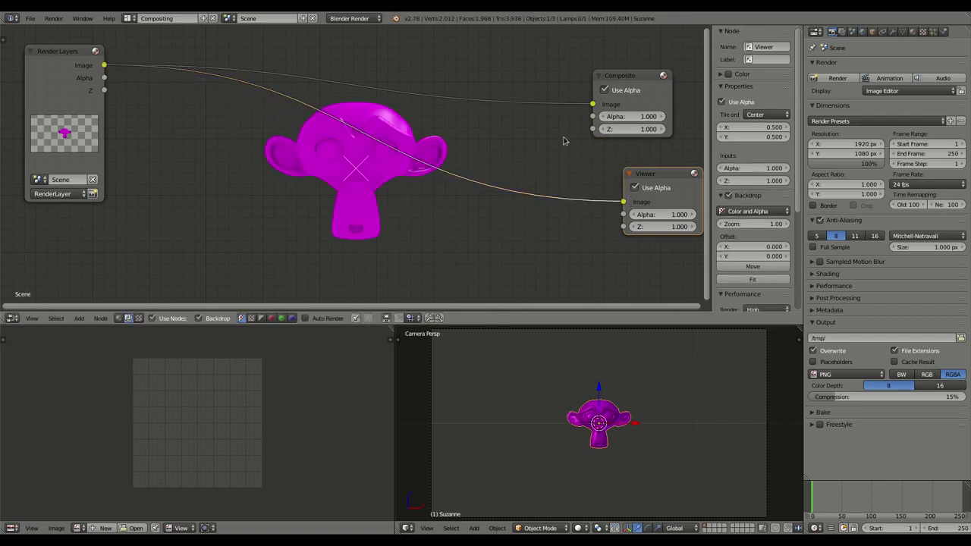
scroll(398, 166, down, 1)
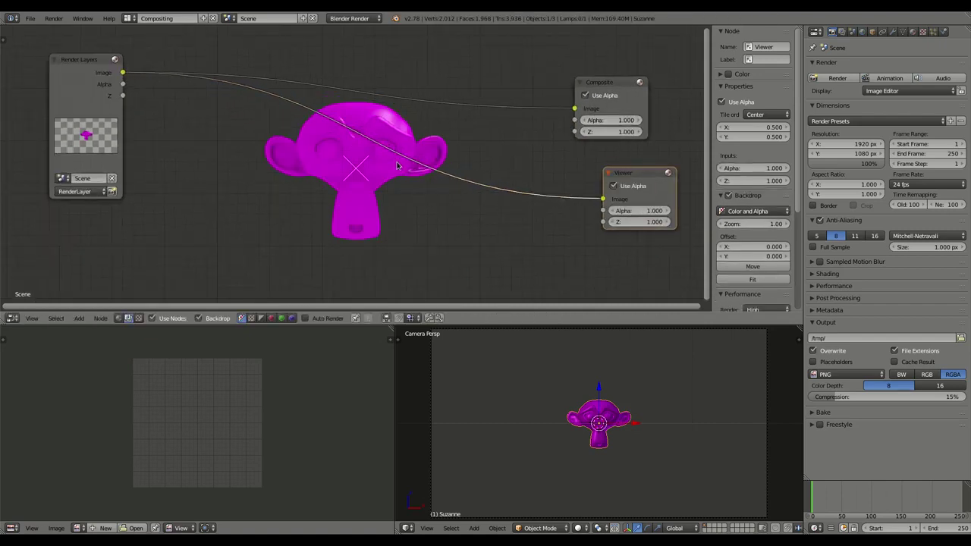
key(v)
key(v)
key(v)
key(v)
key(v)
key(v)
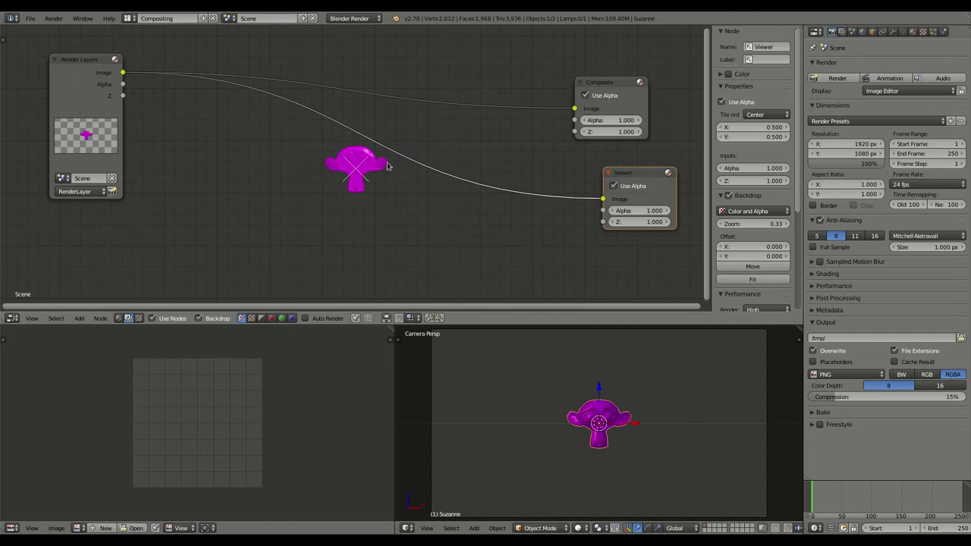
Step: Tidy the positions of the Render Layers, Viewer and Composite nodes
click(75, 95)
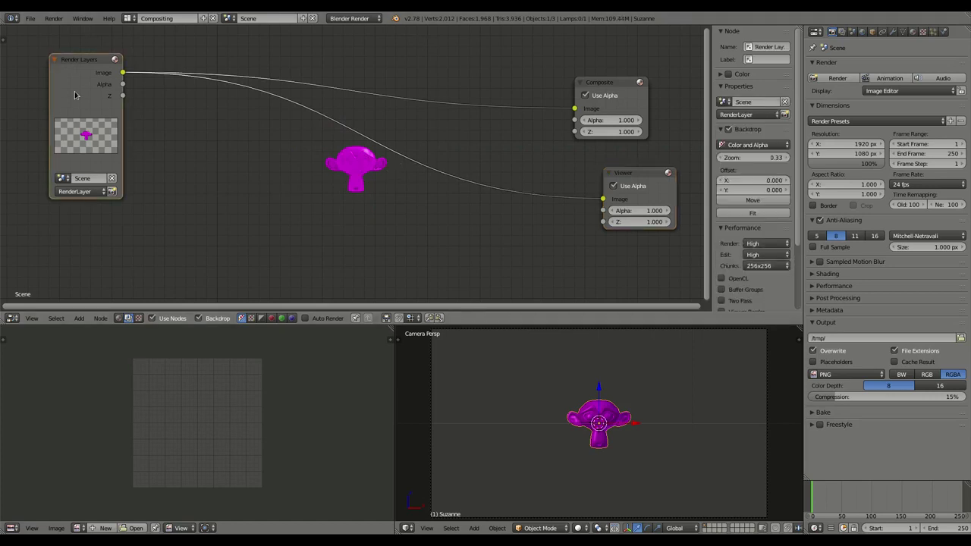
right_click(622, 94)
drag(93, 94, 89, 91)
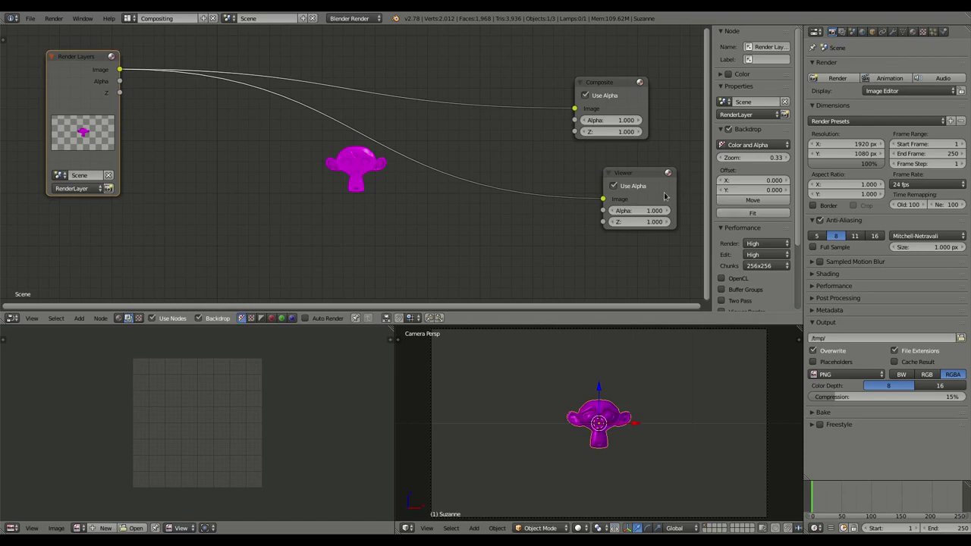
drag(665, 198, 641, 217)
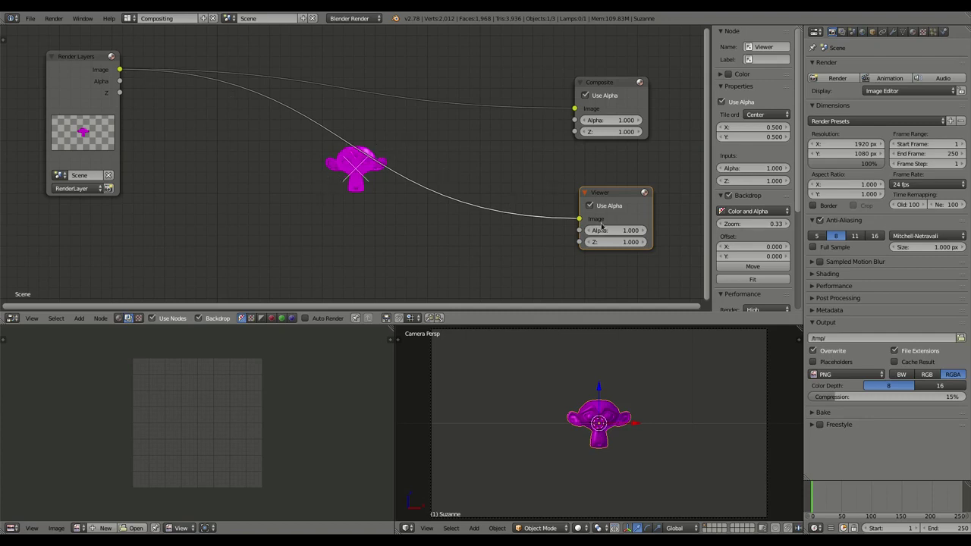
click(606, 88)
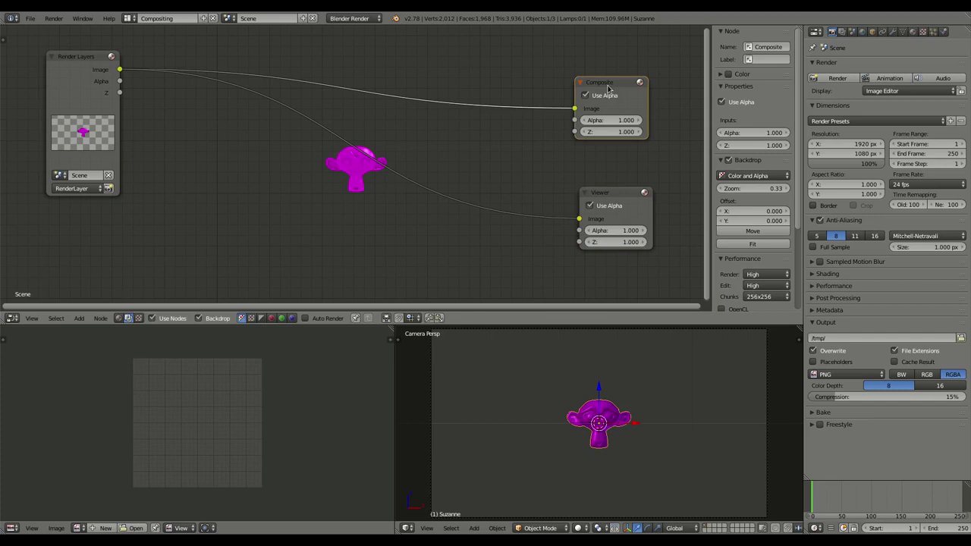
drag(607, 88, 647, 86)
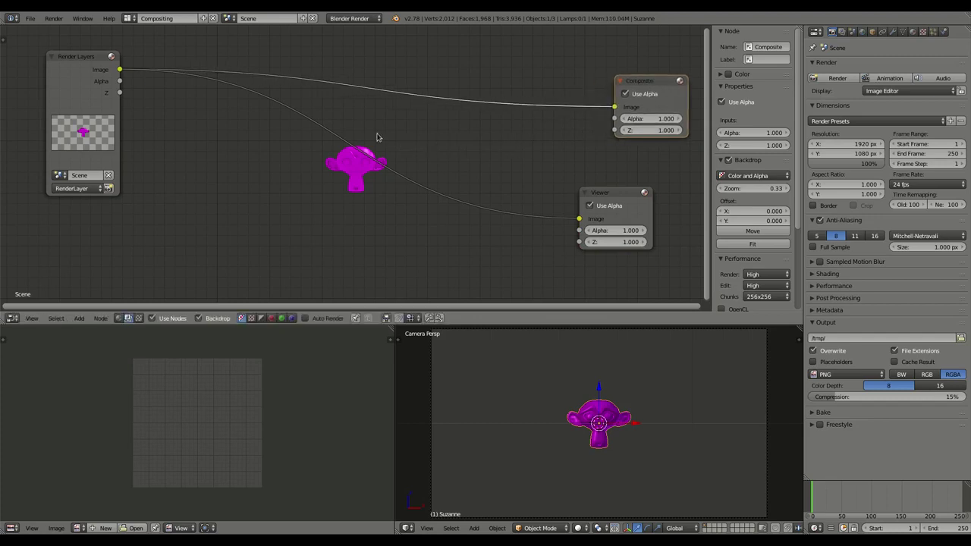
scroll(249, 175, down, 1)
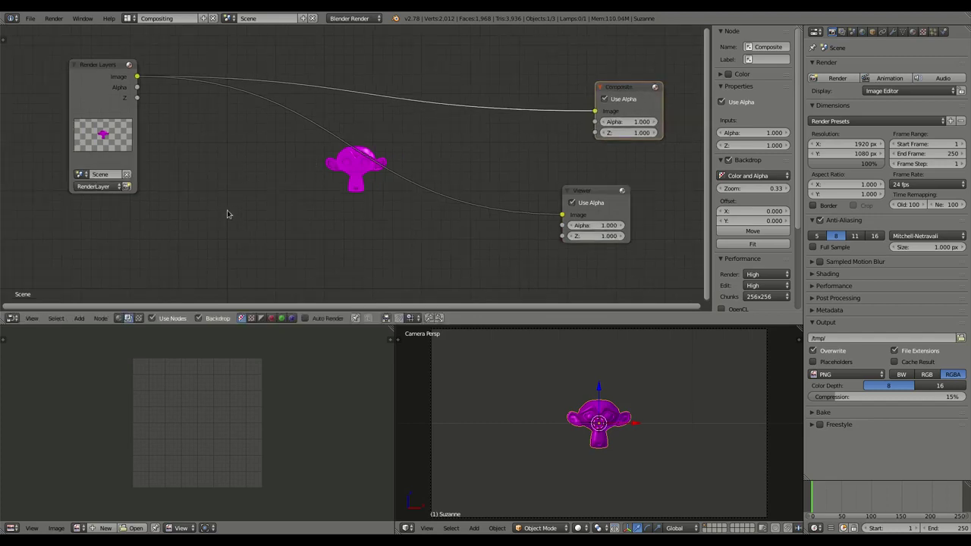
key(shift+a)
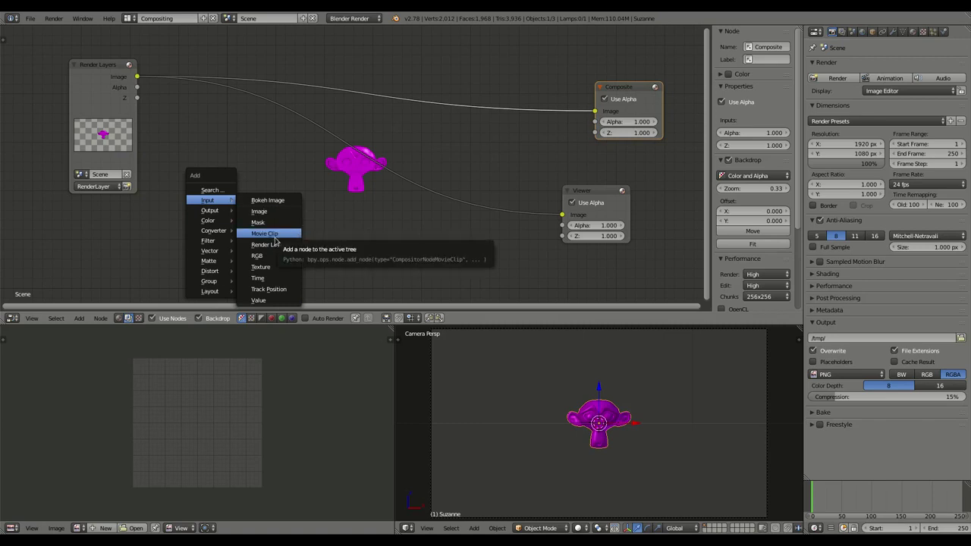
Step: Add a Movie Clip node below Render Layers and load the webcam mp4 from Downloads
click(275, 236)
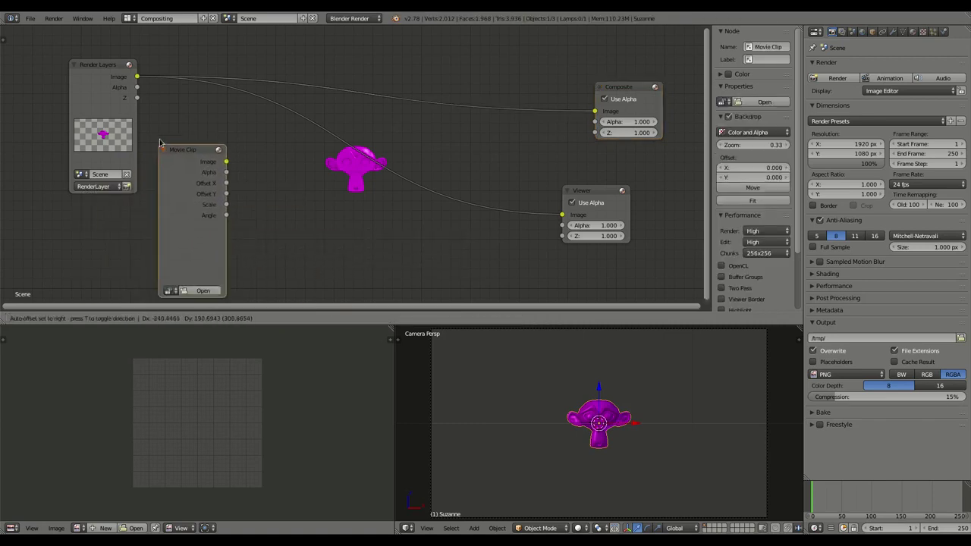
click(165, 133)
click(203, 273)
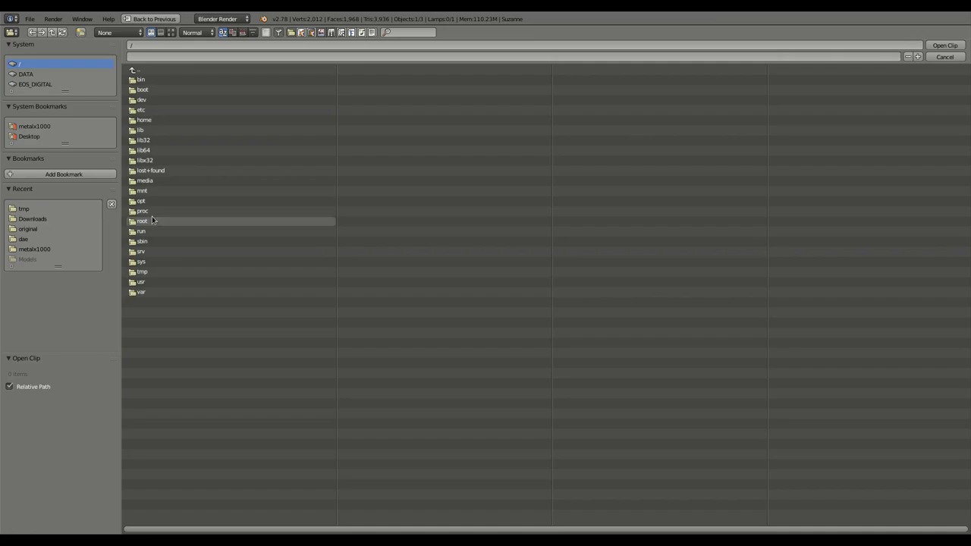
click(35, 219)
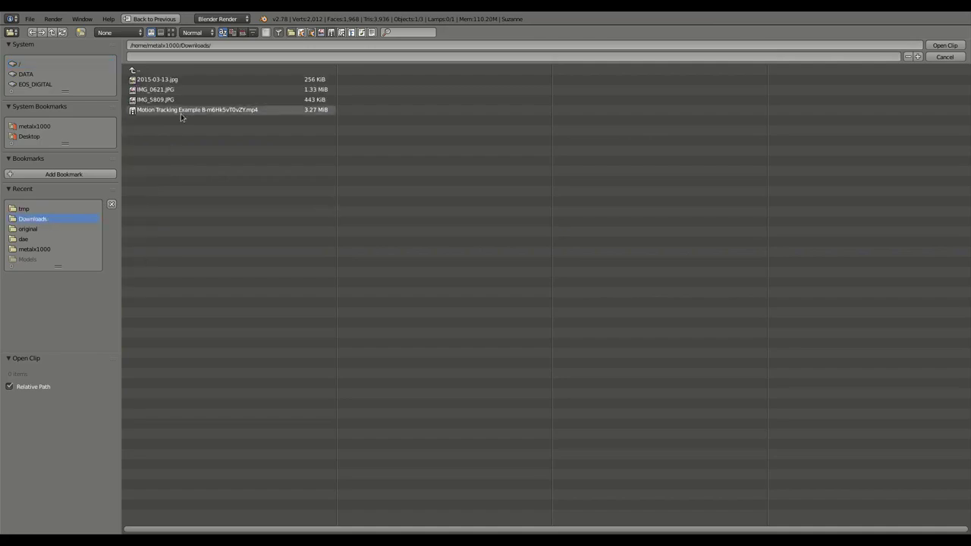
double_click(181, 113)
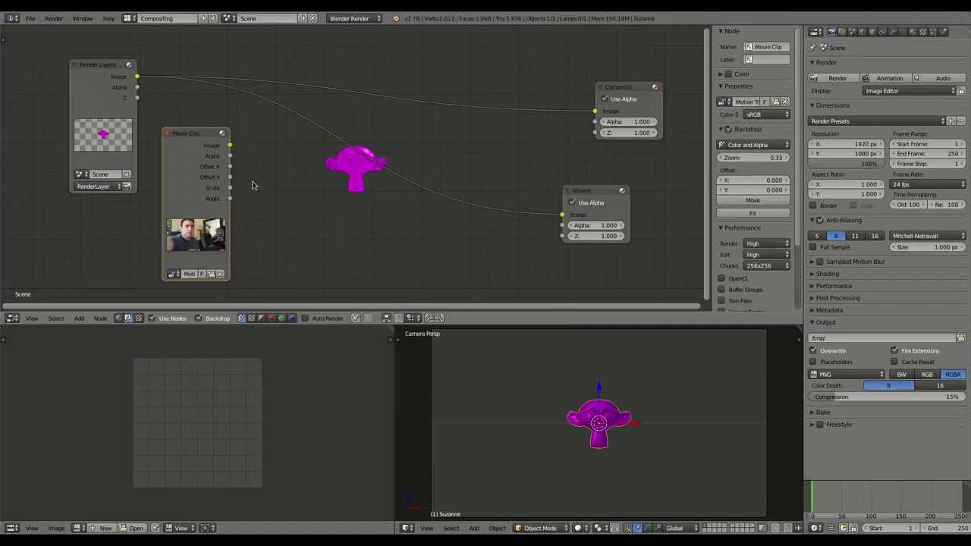
drag(180, 141, 82, 213)
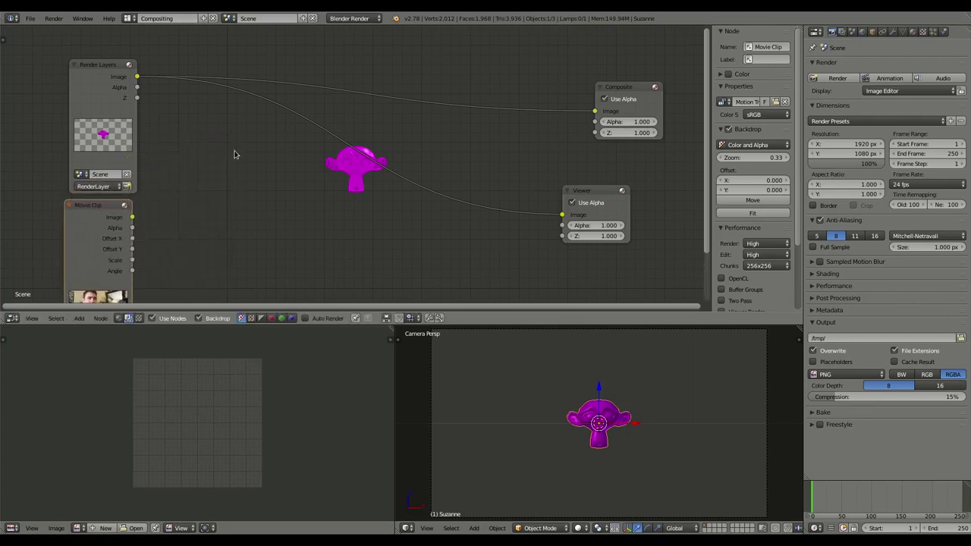
key(shift+a)
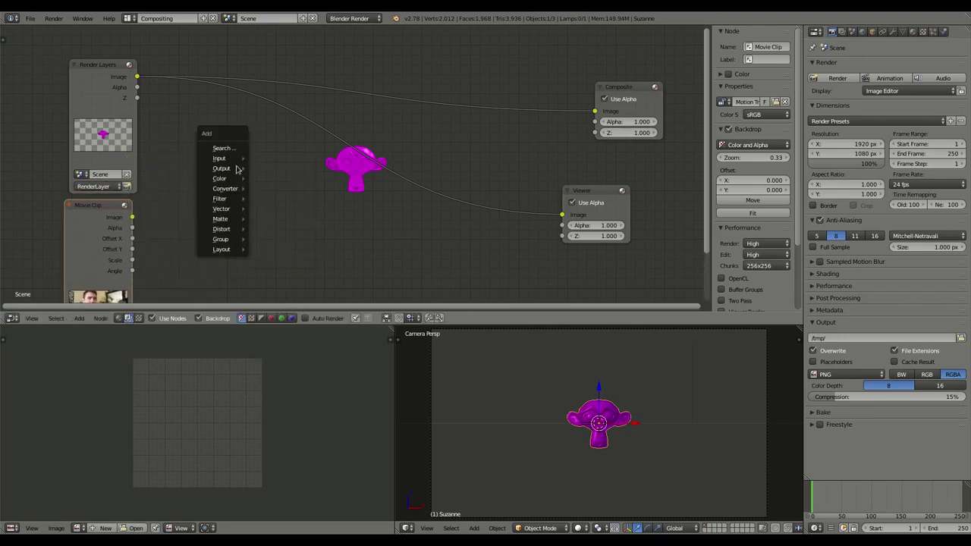
mouse_move(221, 179)
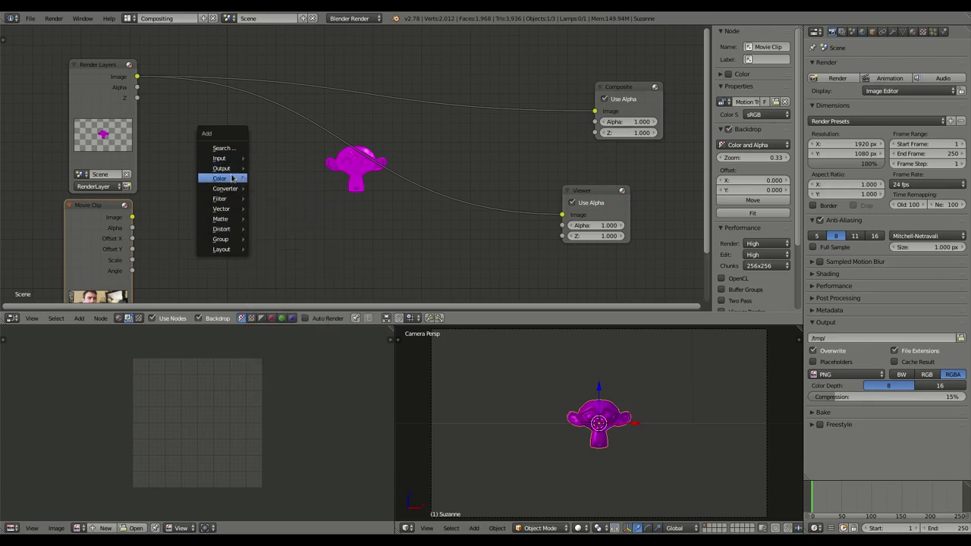
Step: Insert Alpha Over on the Render Layers–Viewer link and plug Movie Clip Image into its second input
click(278, 180)
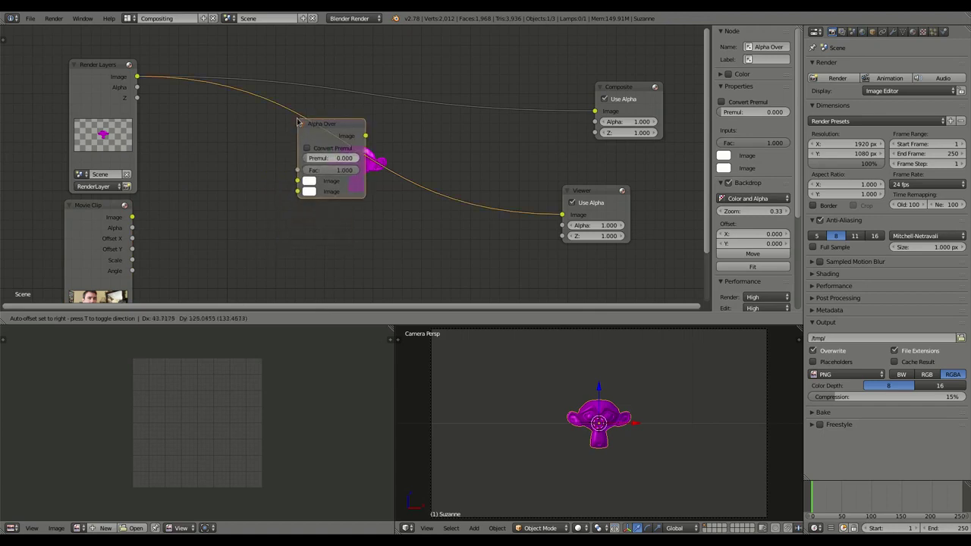
click(298, 121)
drag(320, 127, 239, 127)
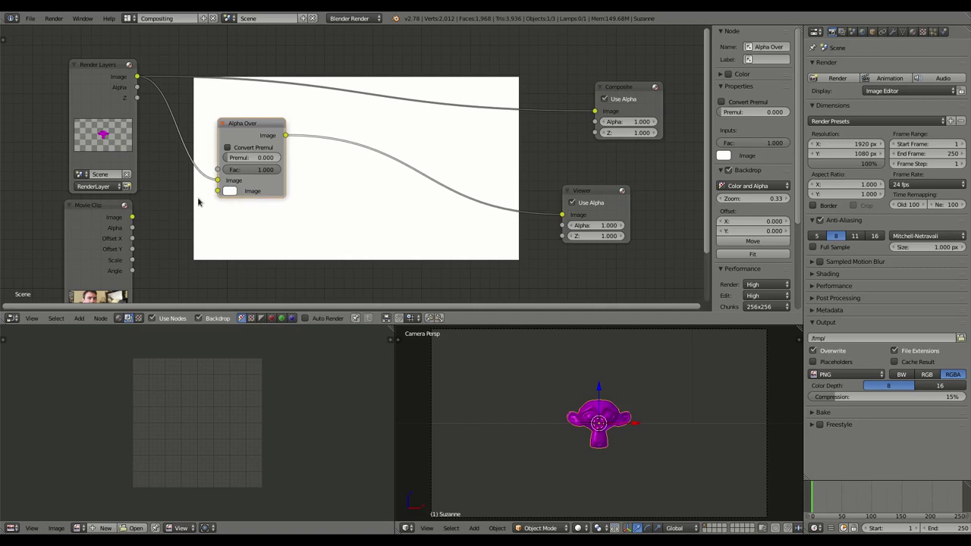
drag(132, 217, 217, 190)
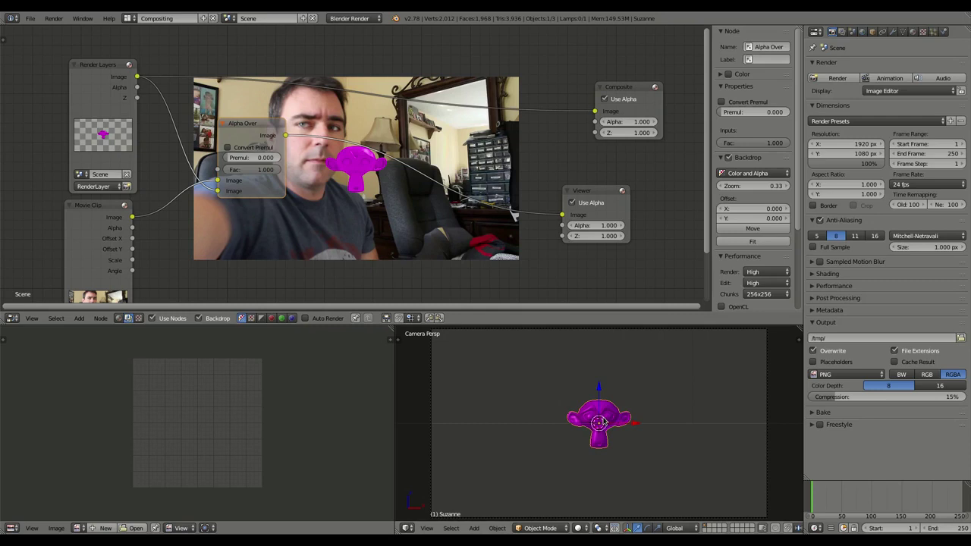
Step: Move Suzanne up and right, render, and link the Alpha Over output to Composite Image
key(g)
click(724, 397)
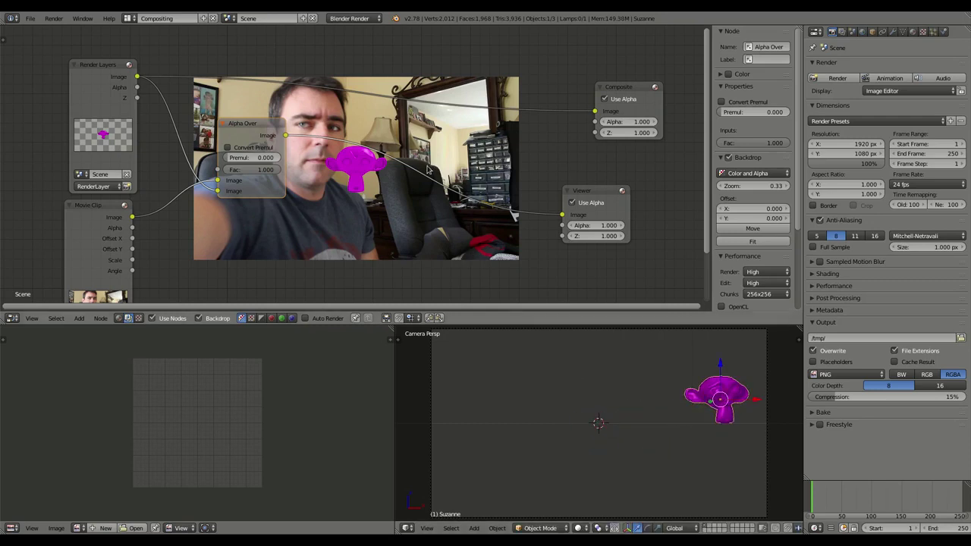
key(F12)
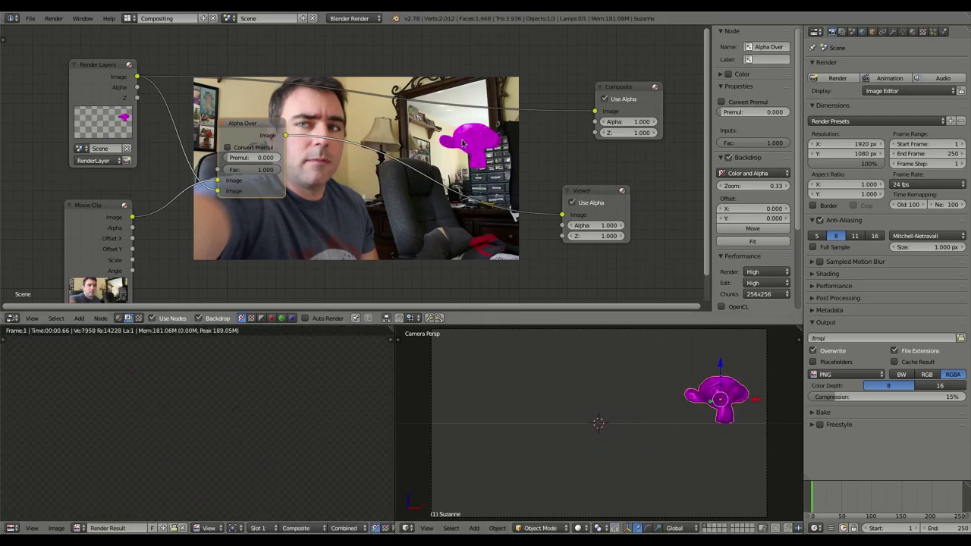
key(Home)
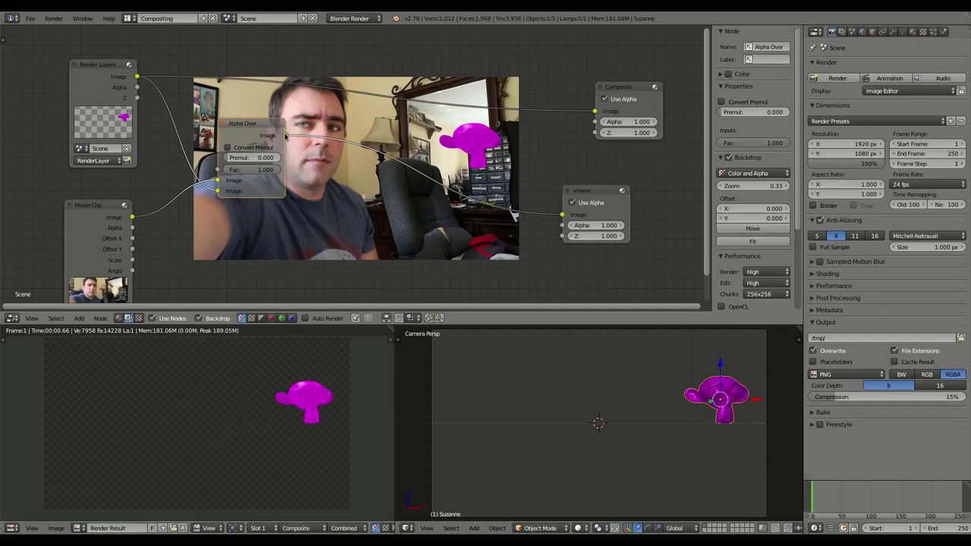
drag(285, 135, 595, 113)
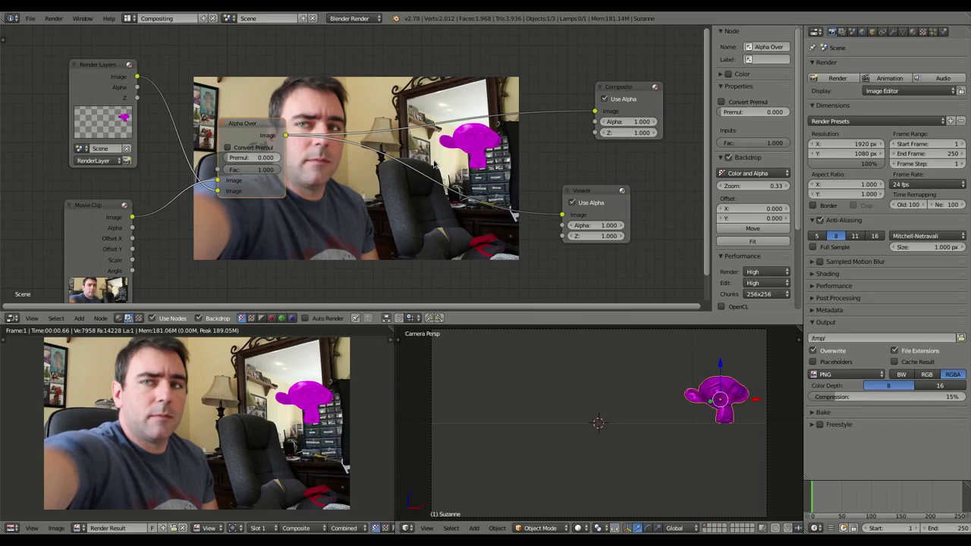
Step: Set the render Resolution percentage to 50% and re-render the composite
click(847, 165)
text(50)
key(Return)
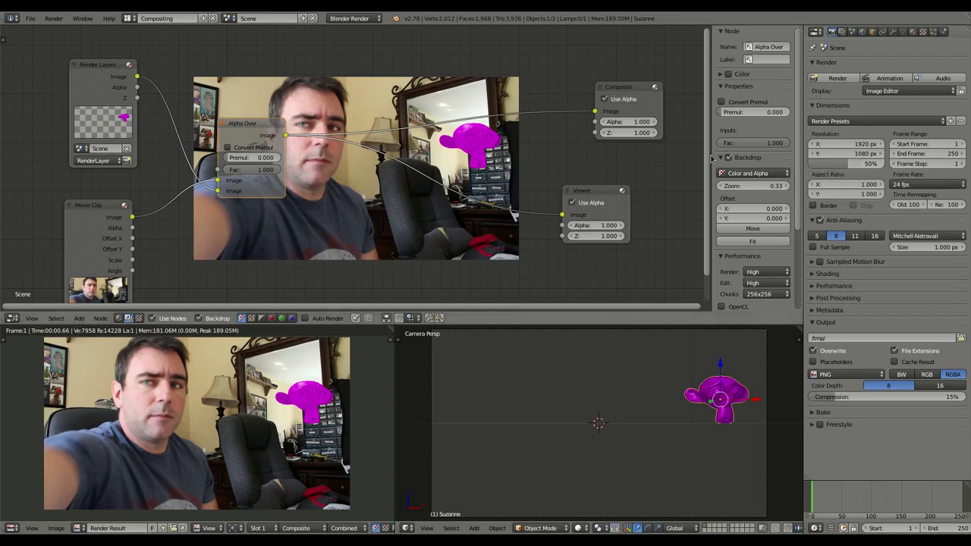
key(F12)
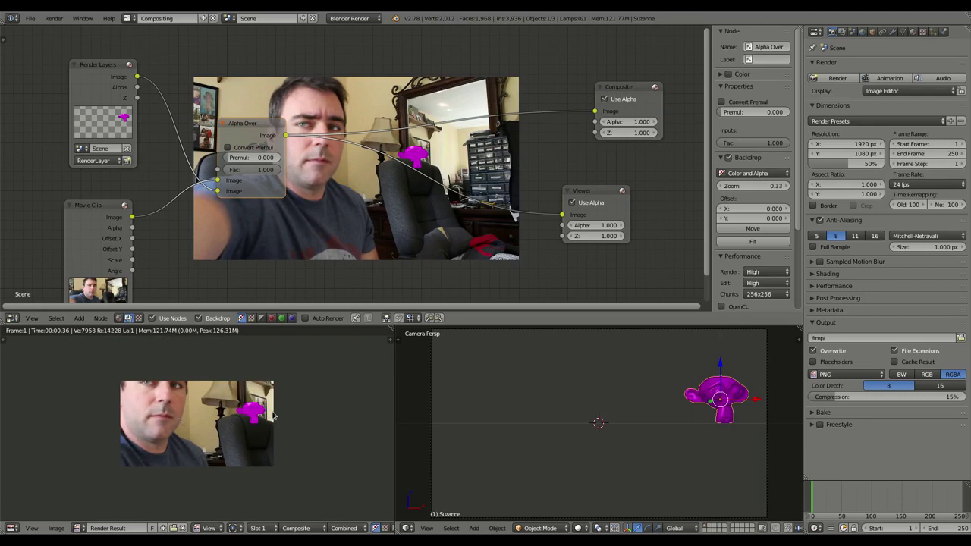
Step: Spread out the Movie Clip, Alpha Over and Render Layers nodes
drag(97, 205, 6, 237)
drag(221, 123, 277, 96)
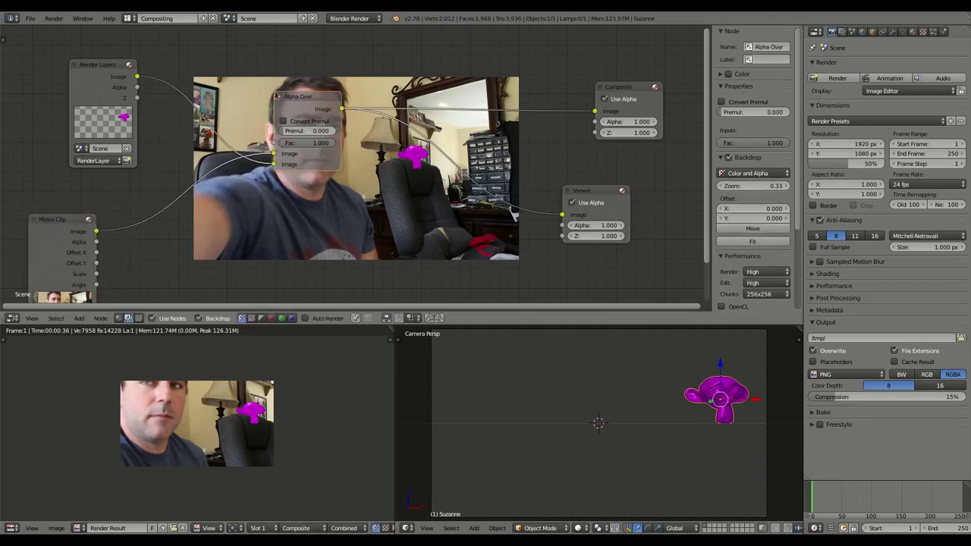
drag(101, 69, 65, 53)
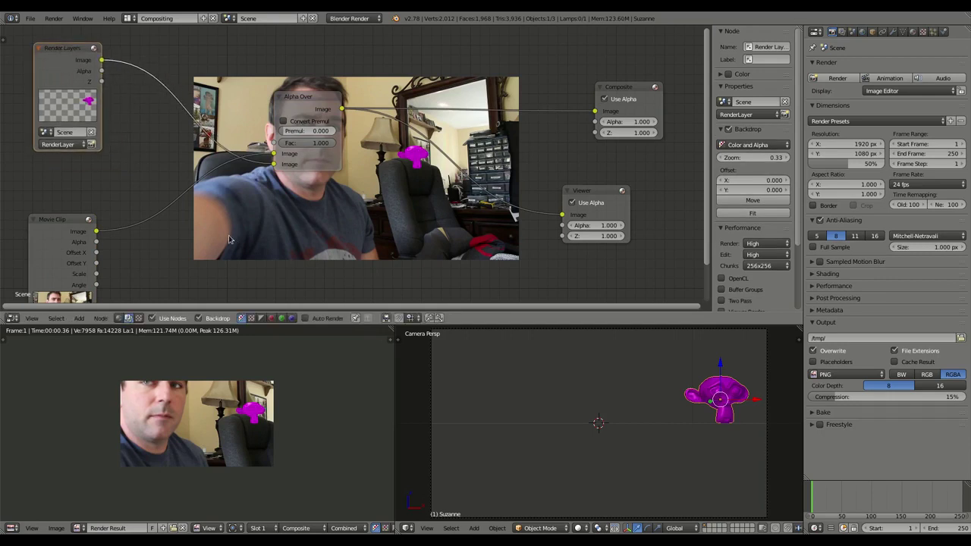
key(shift+a)
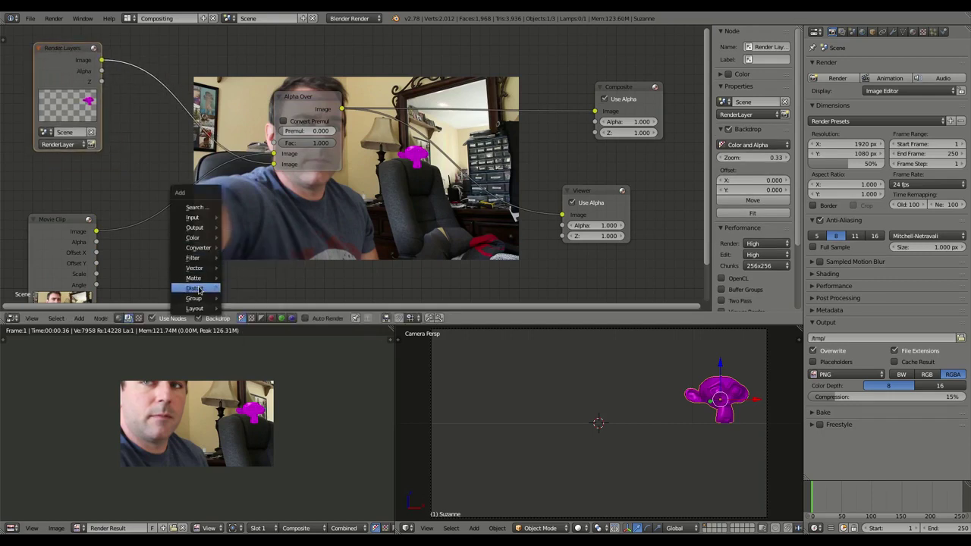
Step: Insert a Scale node after the webcam Movie Clip with X and Y scale 0.5
mouse_move(195, 288)
click(254, 385)
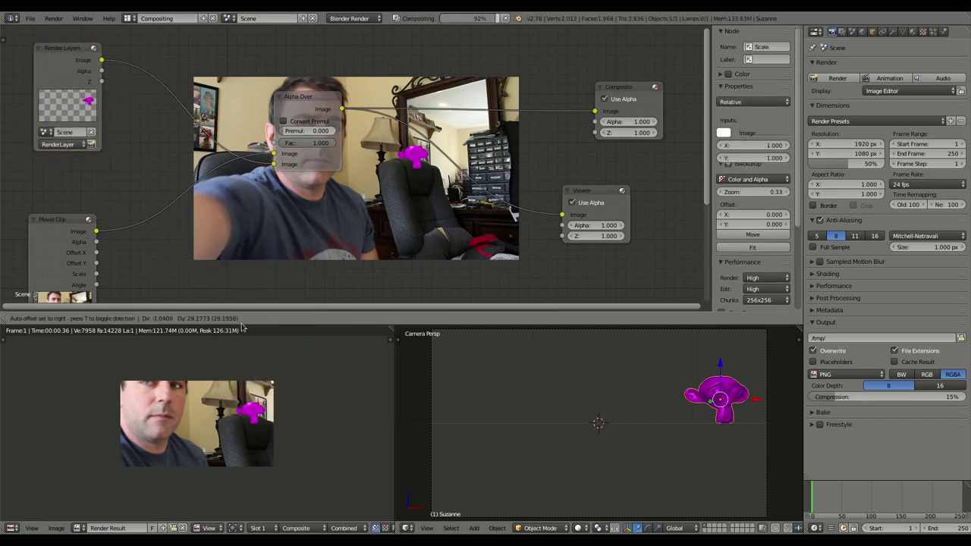
click(135, 178)
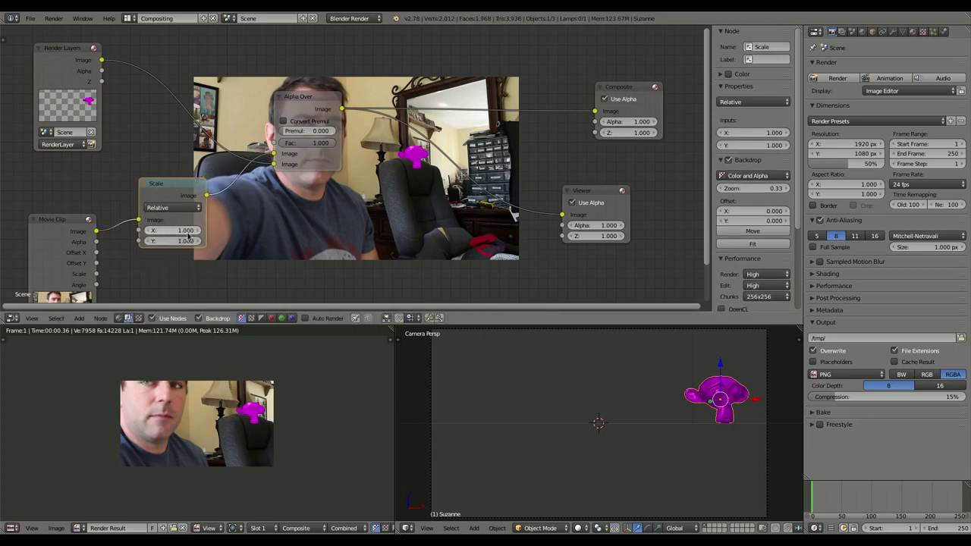
click(196, 230)
text(0.5)
key(Tab)
text(0.5)
key(Tab)
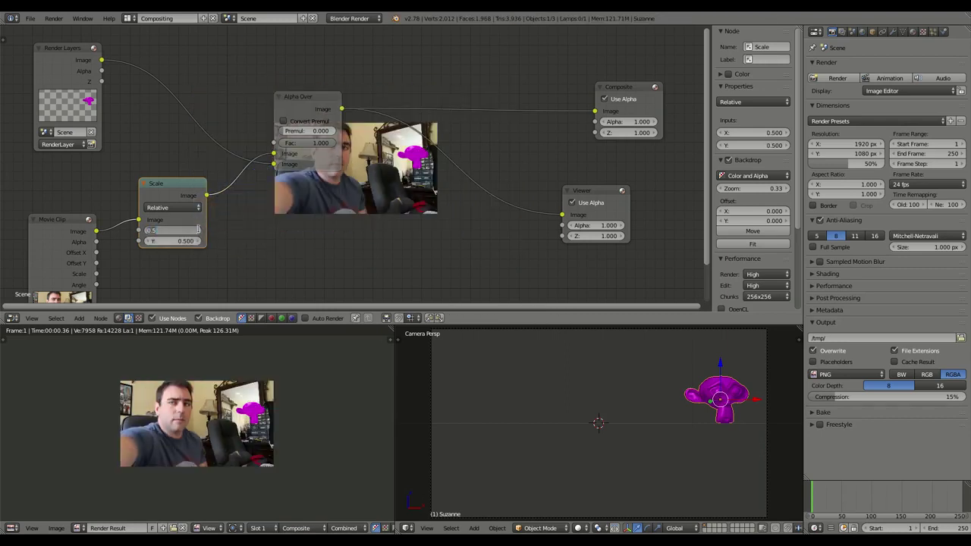
Step: Set the Scale node's Space to Render Size, render resolution to 70%, and move Alpha Over up-left
drag(847, 165, 880, 165)
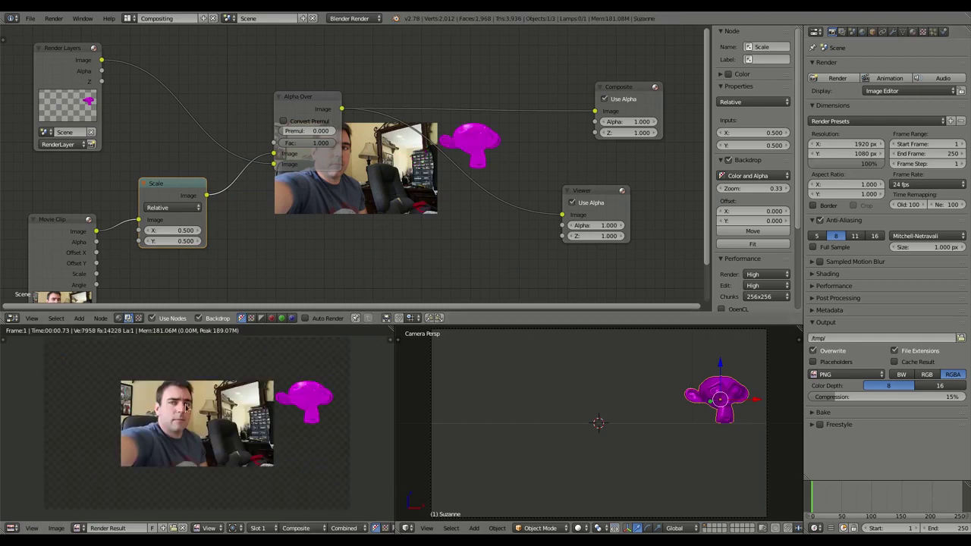
click(169, 209)
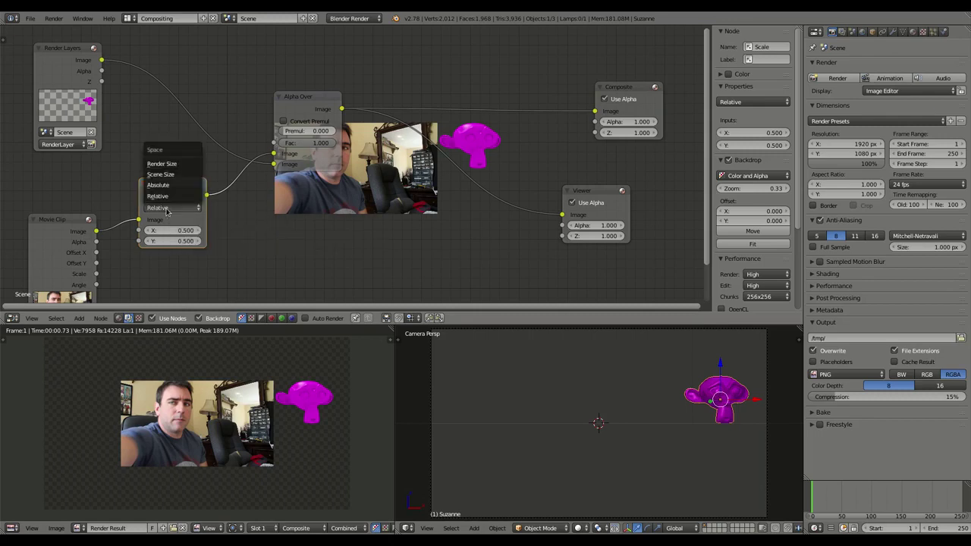
click(168, 165)
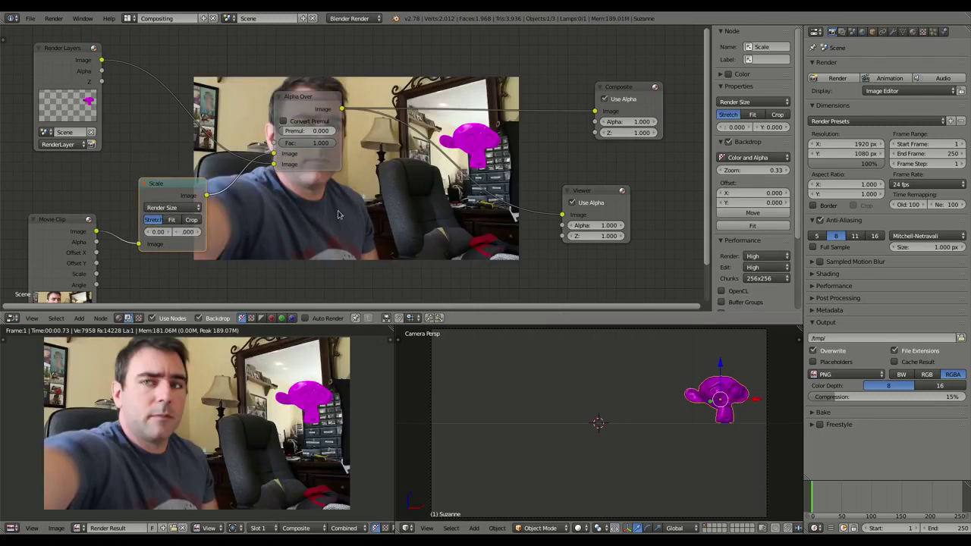
click(846, 163)
text(70)
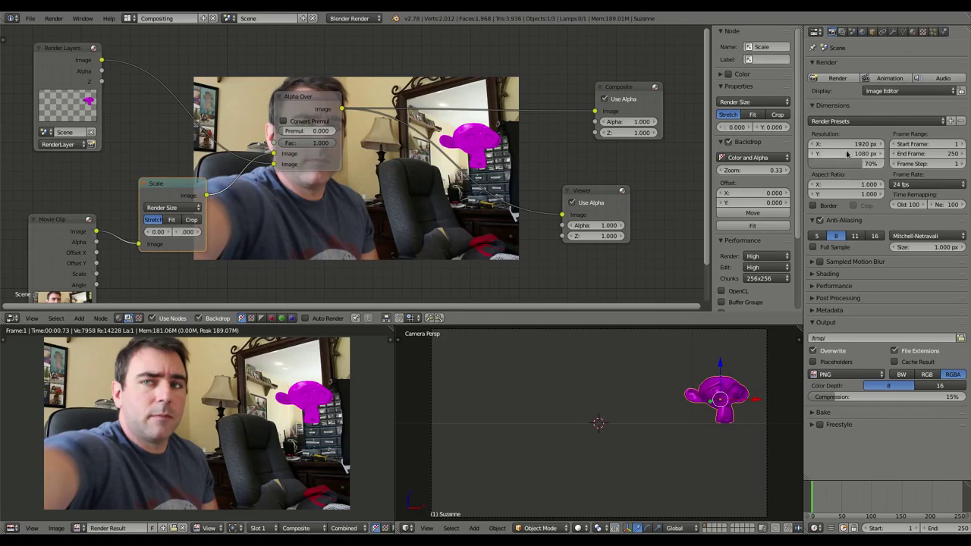
key(Return)
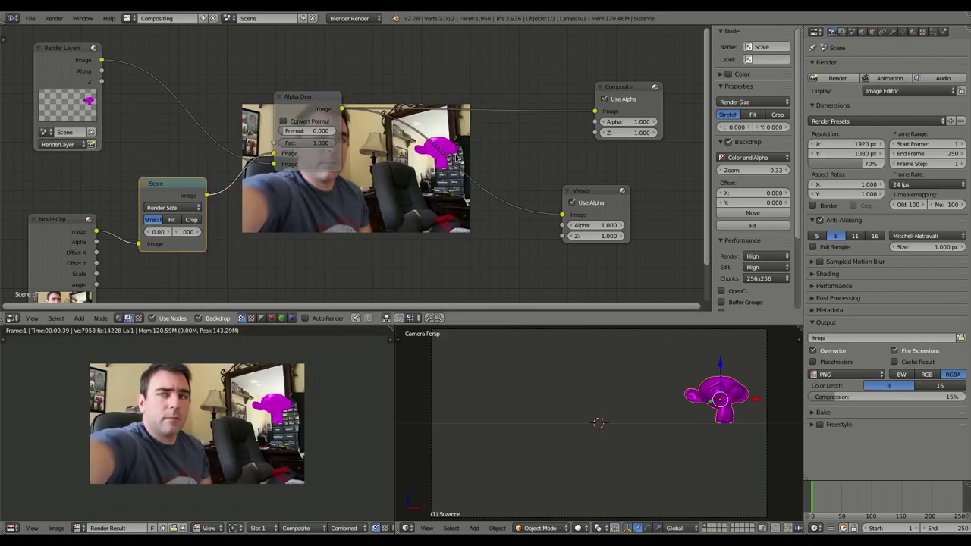
click(288, 95)
drag(288, 95, 218, 70)
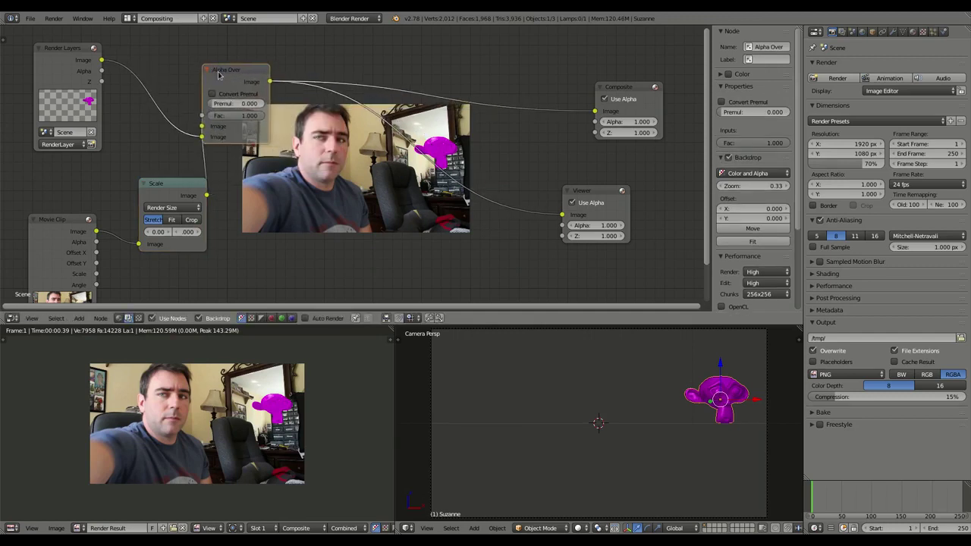